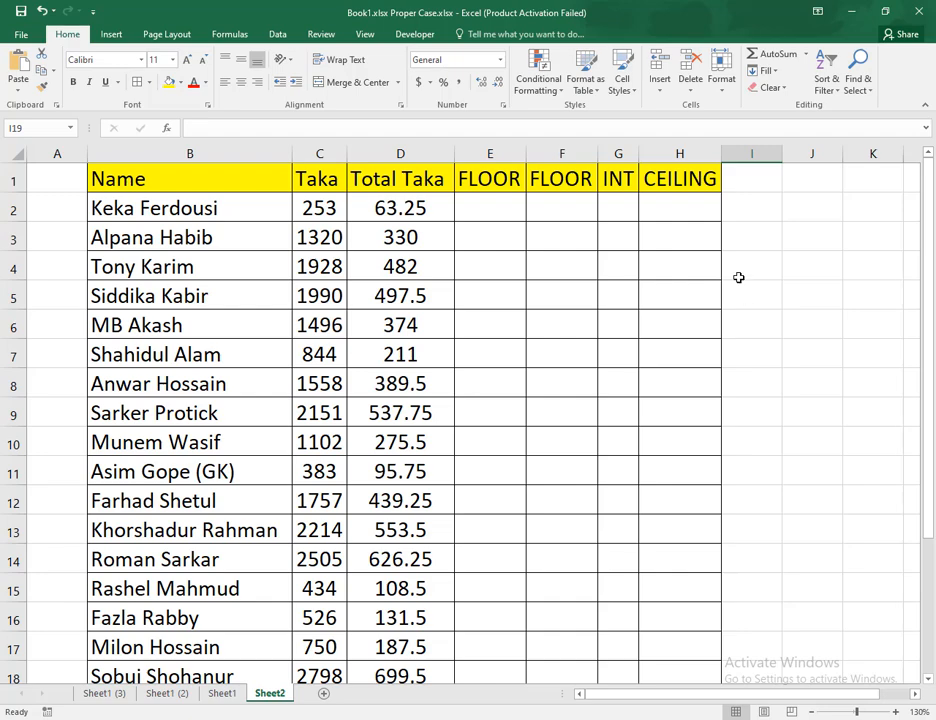
# Delete the duplicate FLOOR column F from the table.
pyautogui.click(572, 152)
pyautogui.rightClick(572, 152)
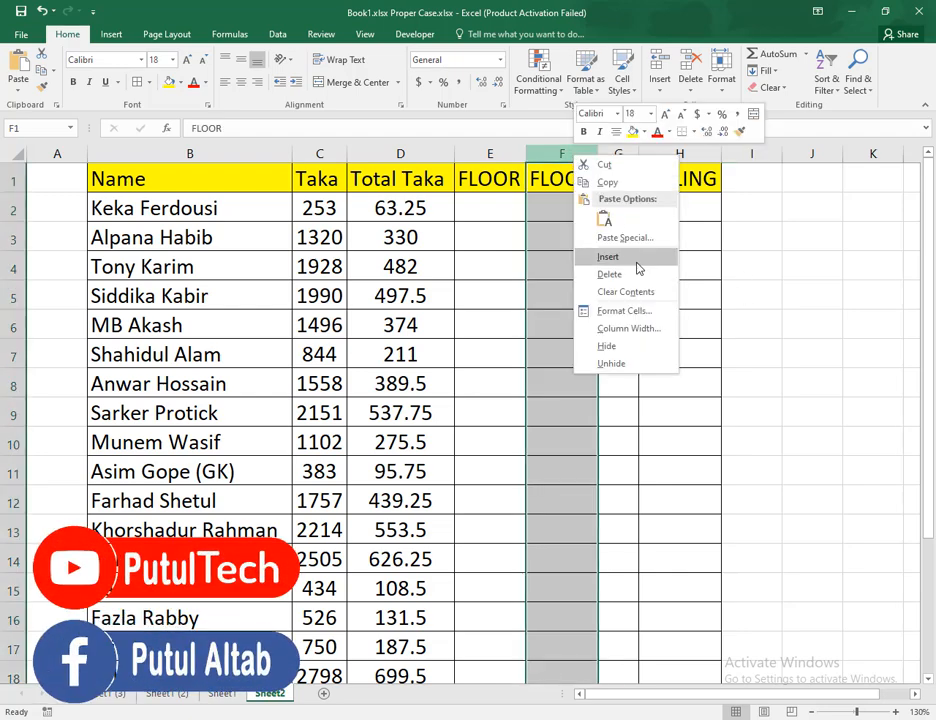
pyautogui.click(631, 272)
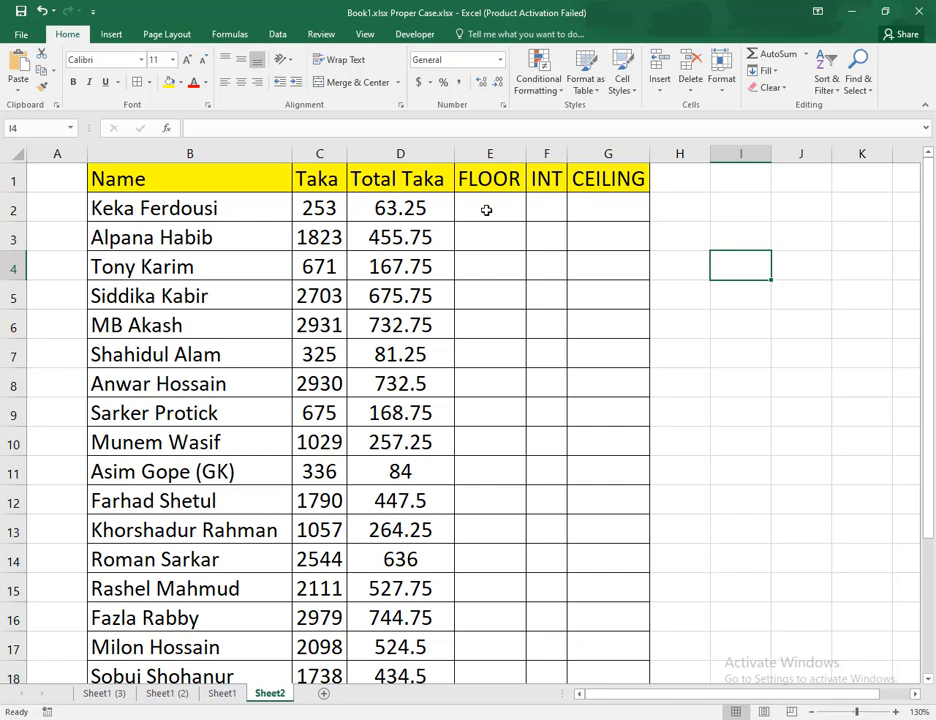
# Enter the formula =FLOOR(C2,10) in cell E2 to round the first Taka amount down to a multiple of 10.
pyautogui.click(486, 210)
pyautogui.write('=')
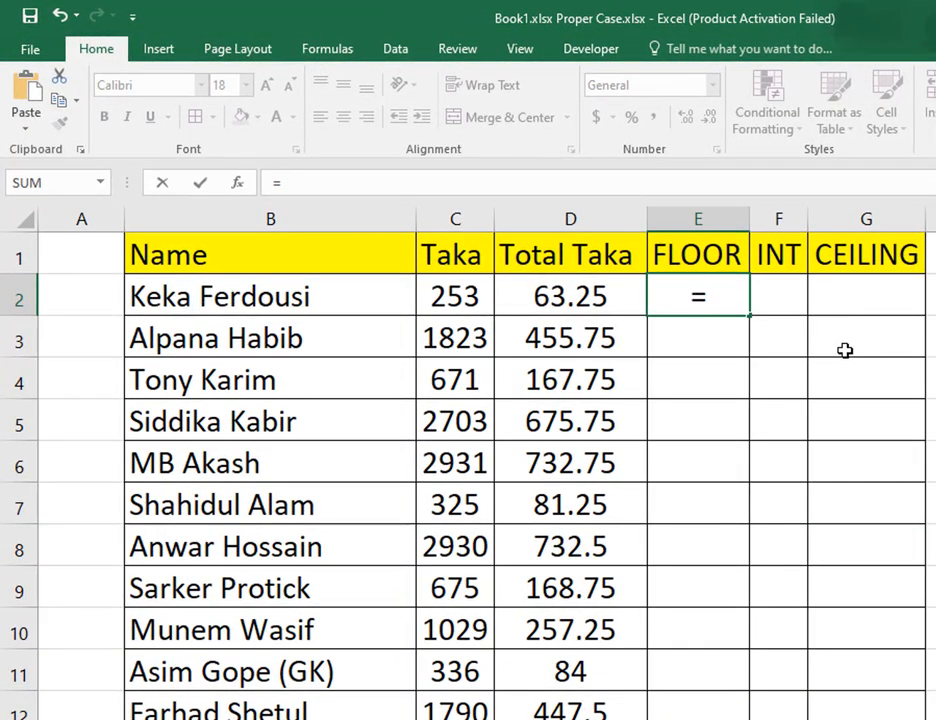
pyautogui.write('FL')
pyautogui.press('Down')
pyautogui.press('Tab')
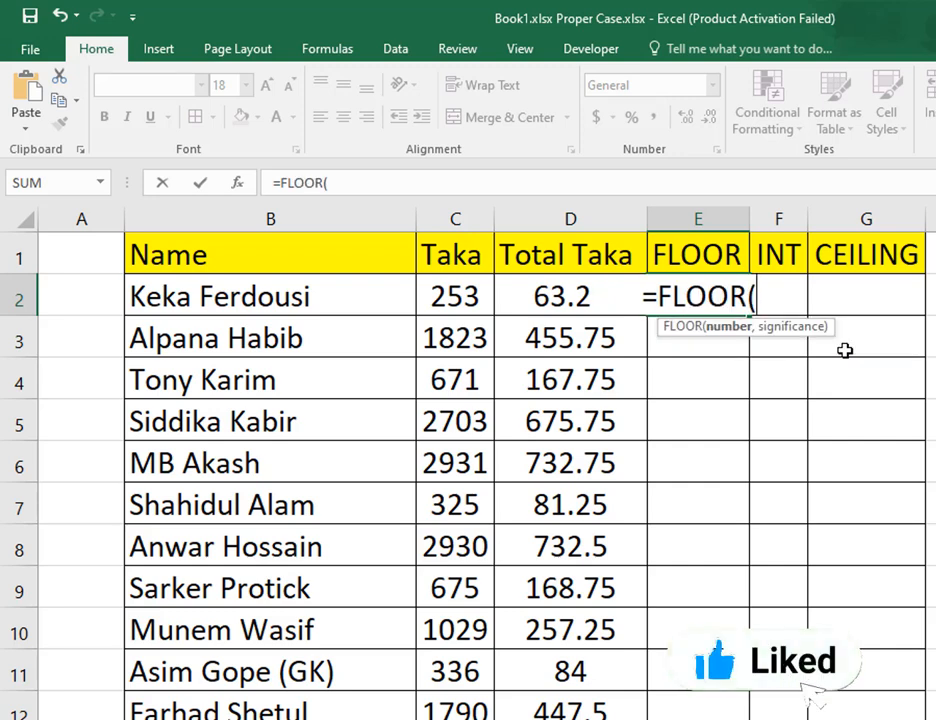
pyautogui.click(459, 296)
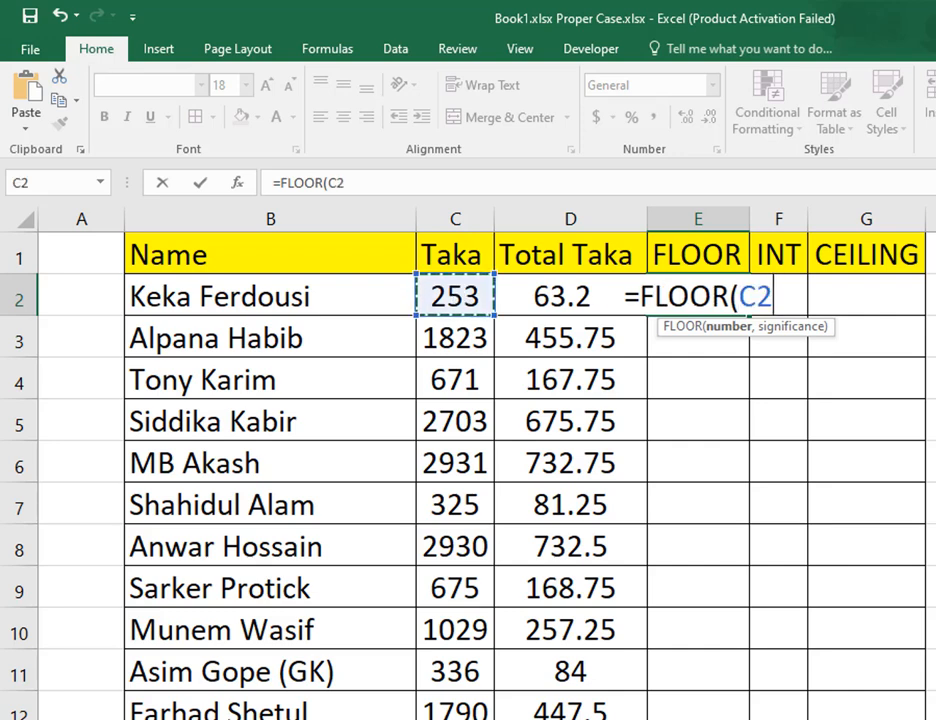
pyautogui.write(',')
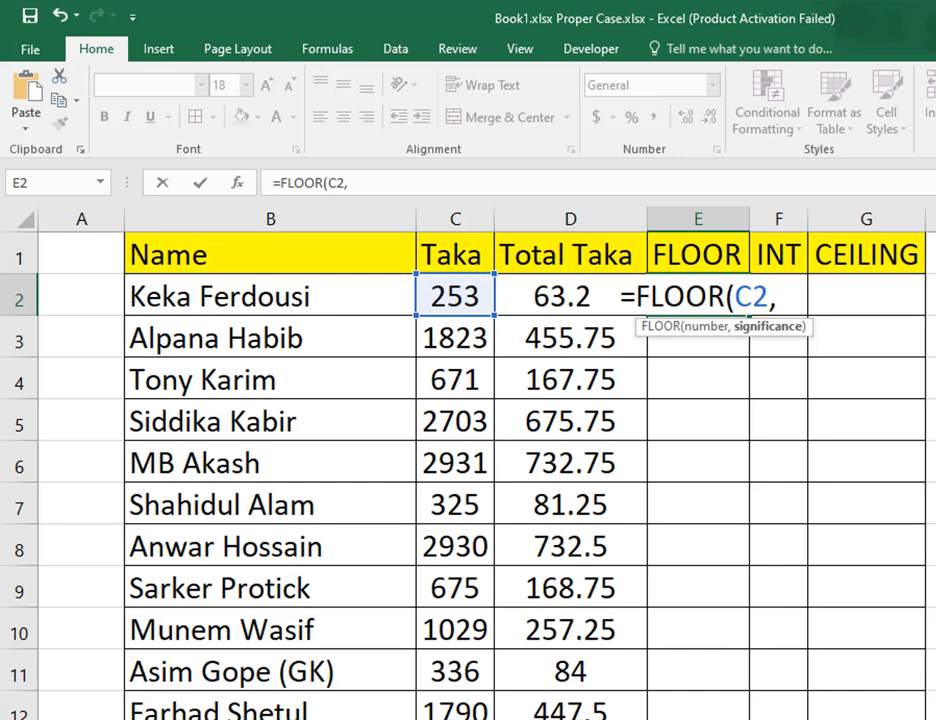
pyautogui.write('1')
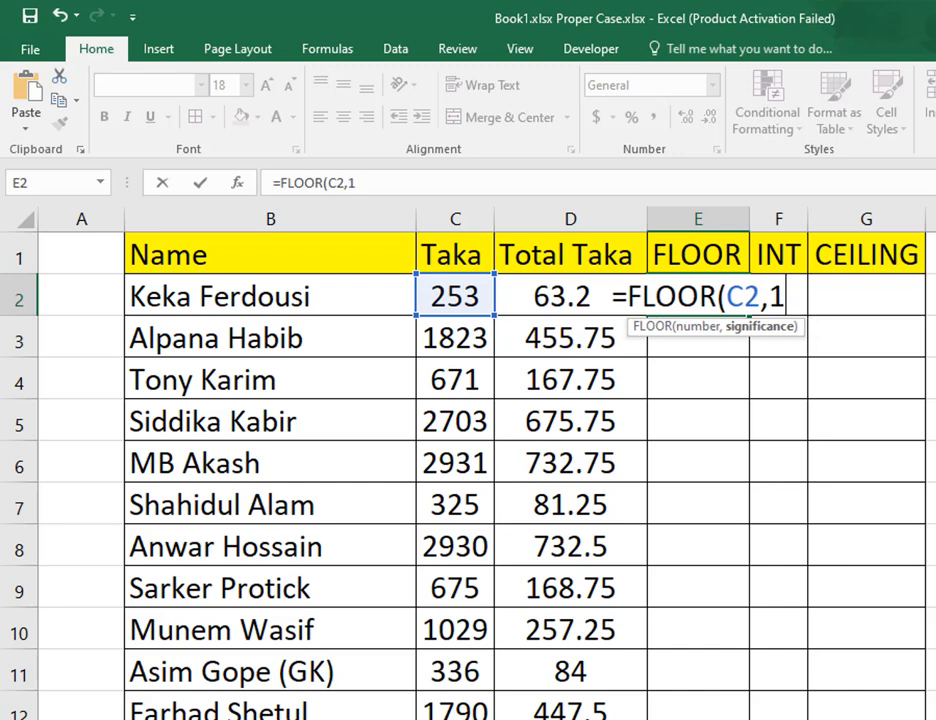
pyautogui.write('0')
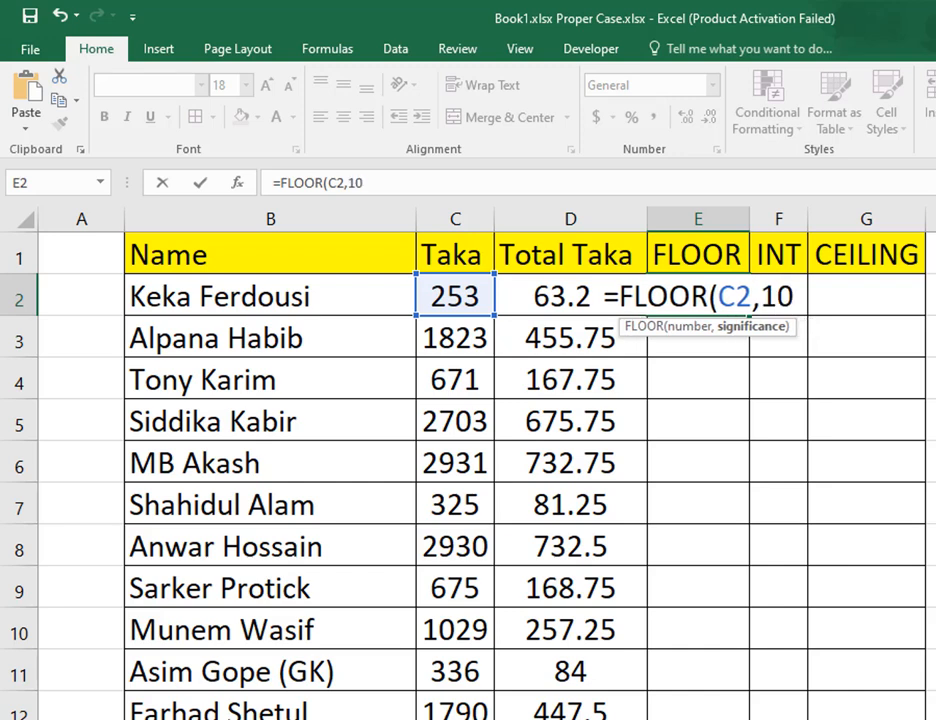
pyautogui.write(')')
pyautogui.press('Return')
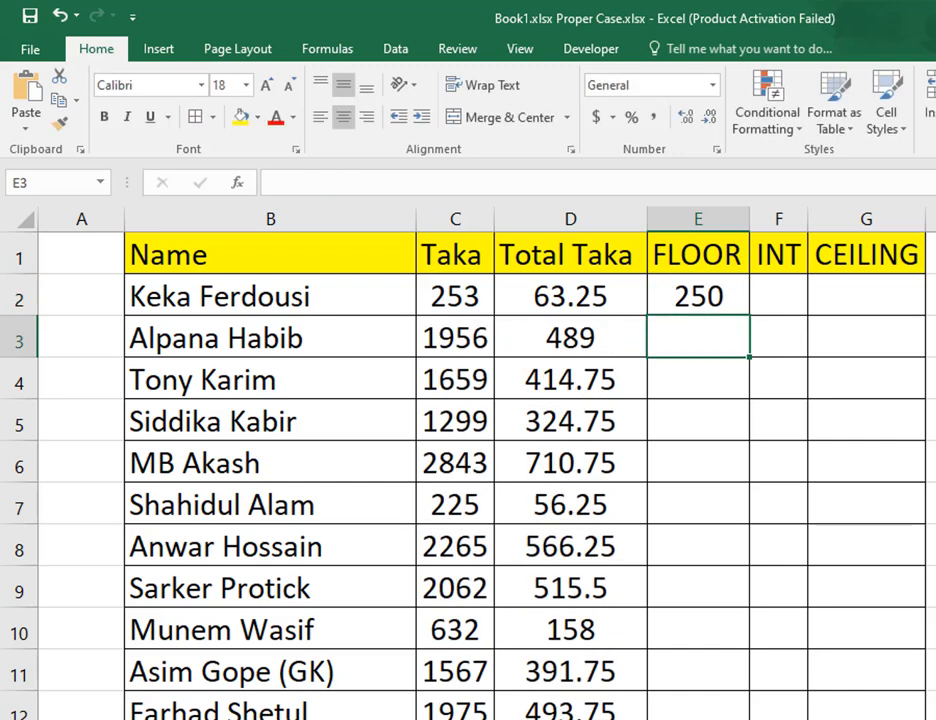
# Fill the FLOOR formula from E2 down through the remaining rows of the table.
pyautogui.click(718, 297)
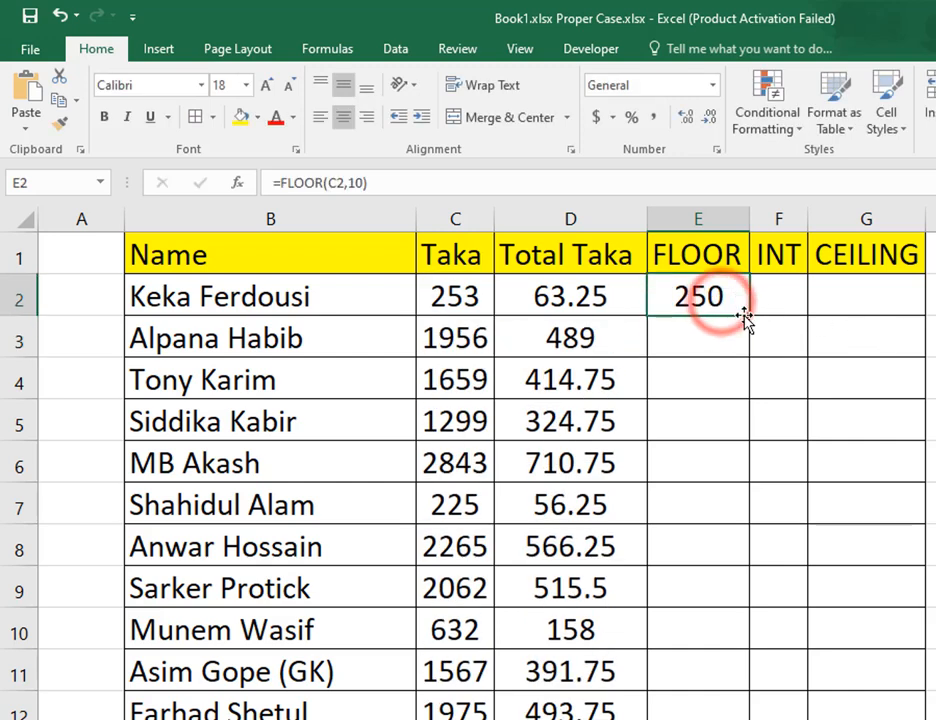
pyautogui.moveTo(752, 317); pyautogui.dragTo(769, 716)
pyautogui.scroll(3, 930, 685)
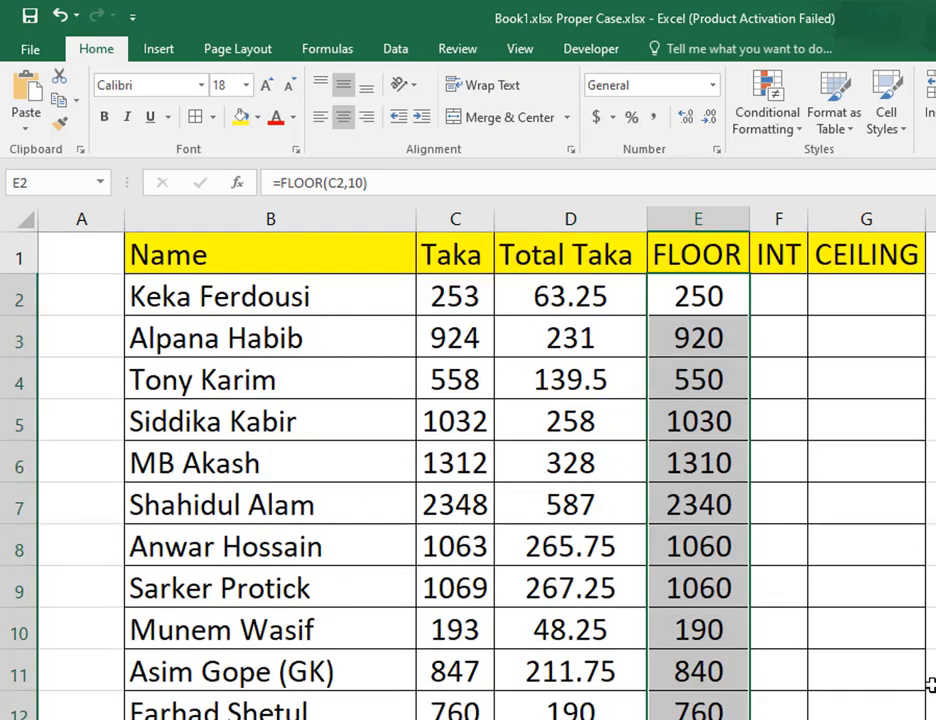
pyautogui.click(722, 305)
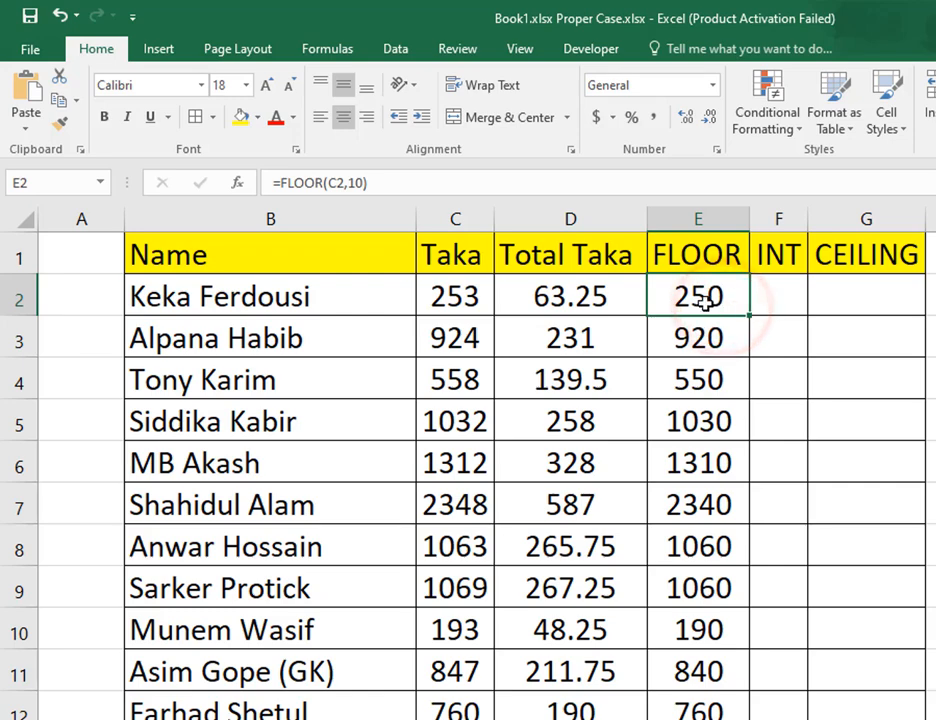
# Hide the Total Taka column D so that the Taka and FLOOR columns sit side by side.
pyautogui.rightClick(585, 218)
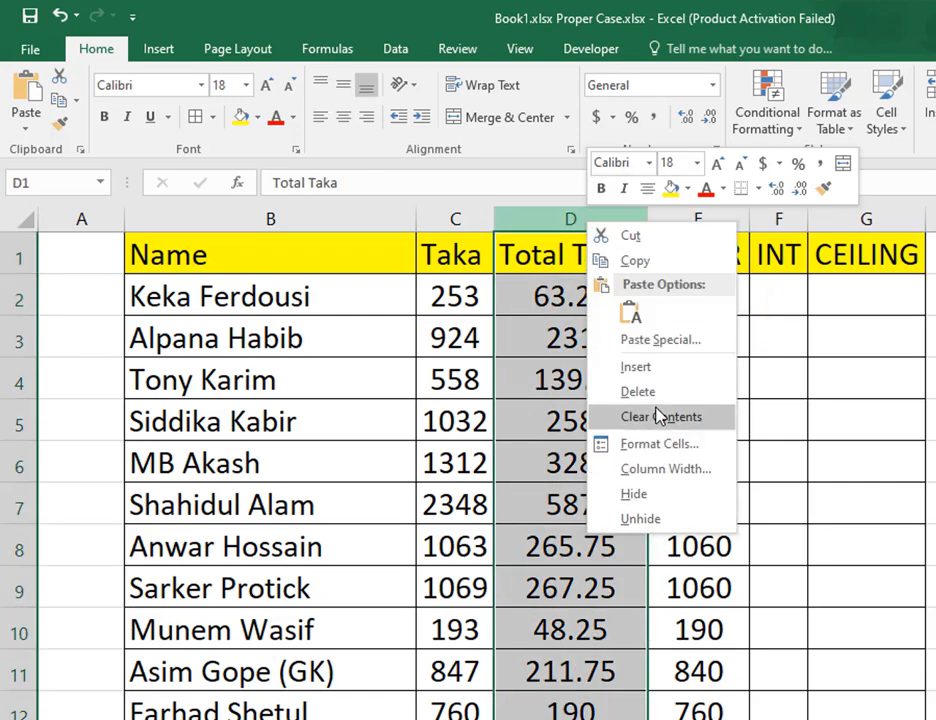
pyautogui.click(670, 497)
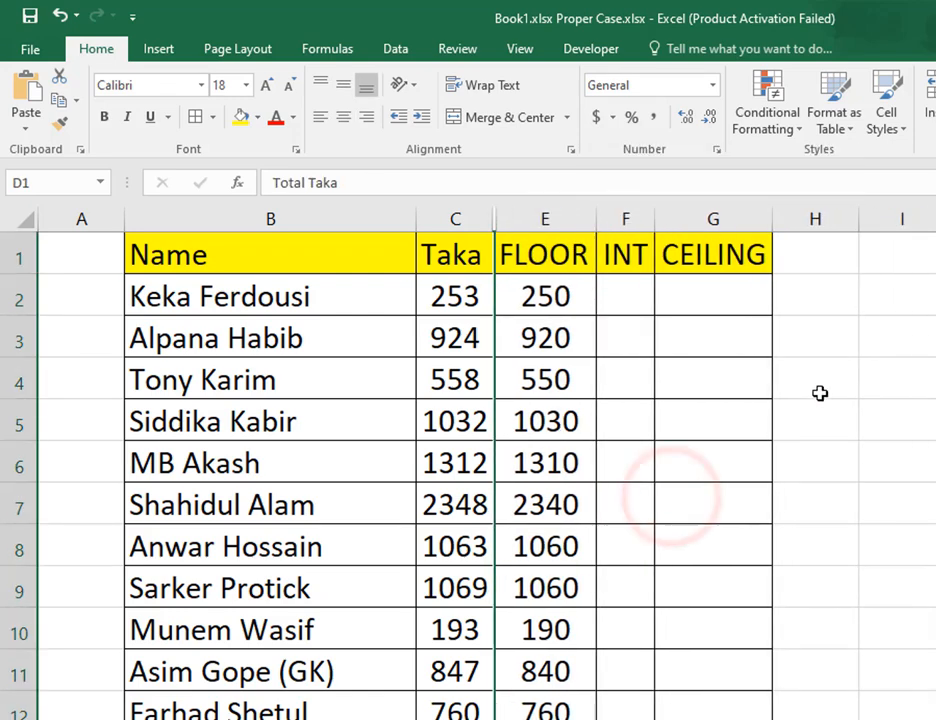
pyautogui.click(818, 392)
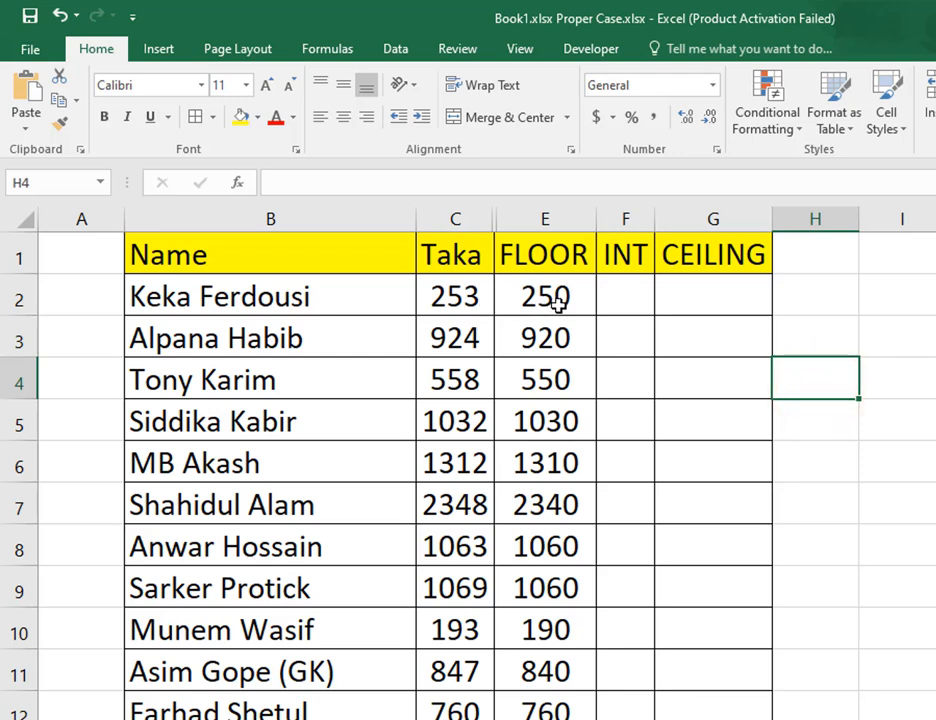
# Examine the FLOOR formulas in E2 and E5 and compare them with the Taka entries in C2 and C3.
pyautogui.click(558, 304)
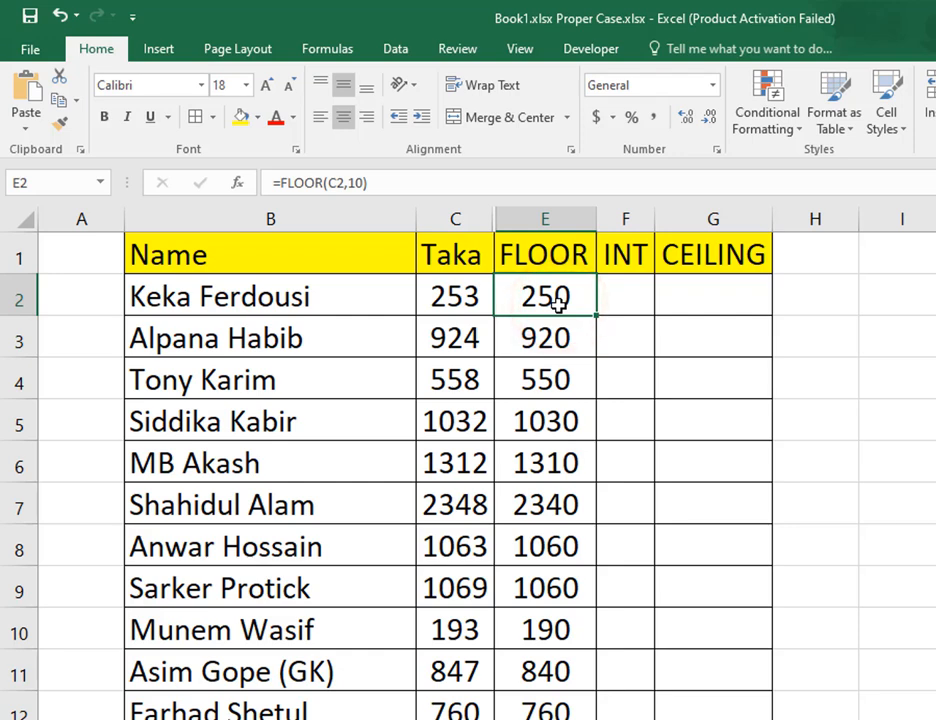
pyautogui.tripleClick(395, 183)
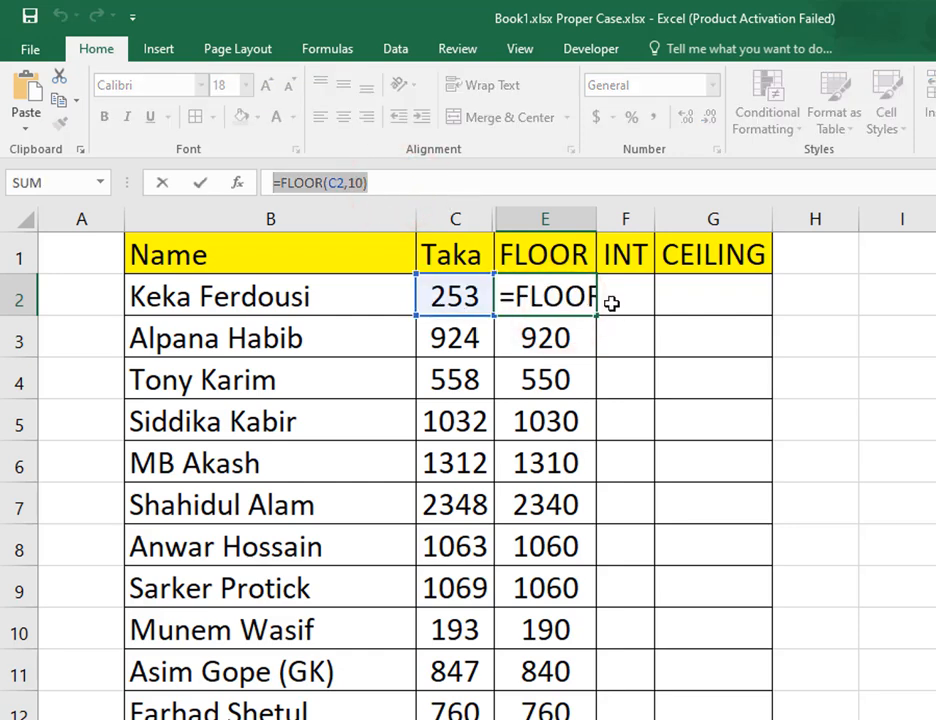
pyautogui.press('Return')
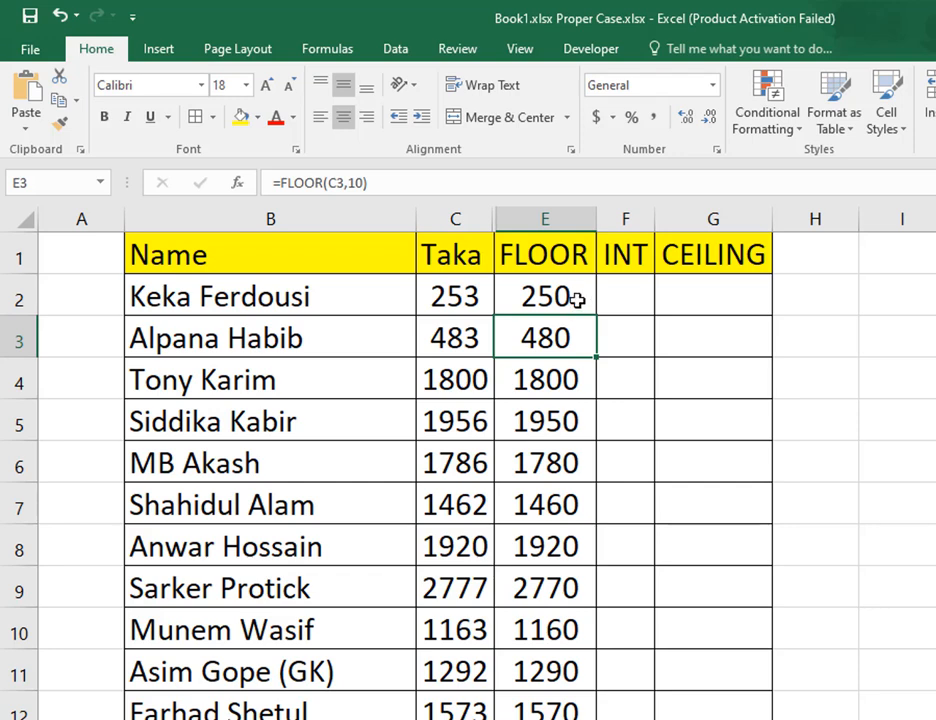
pyautogui.click(455, 300)
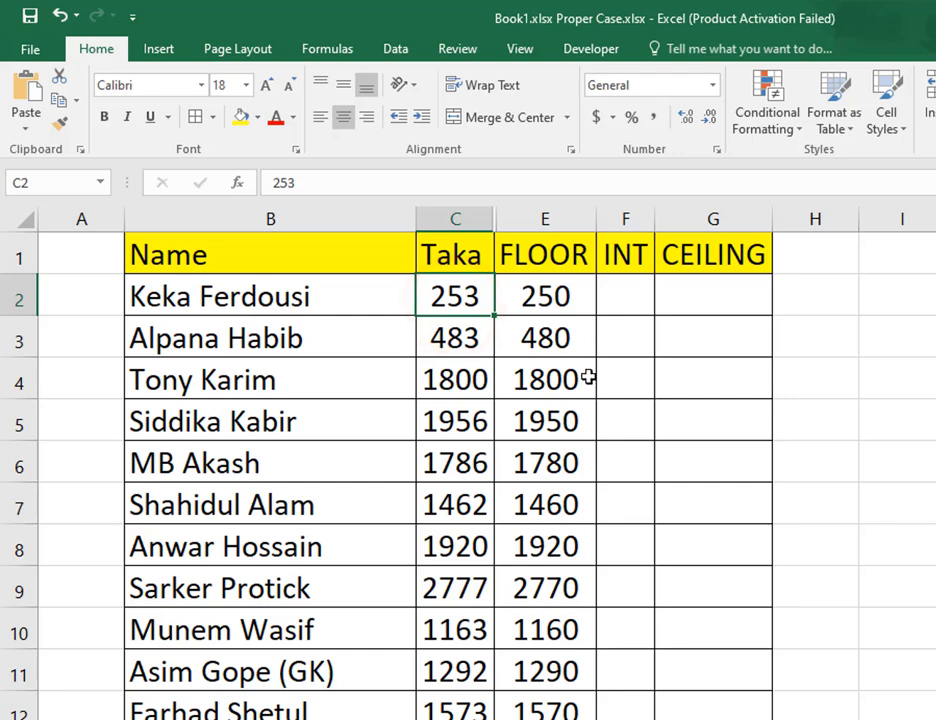
pyautogui.click(470, 349)
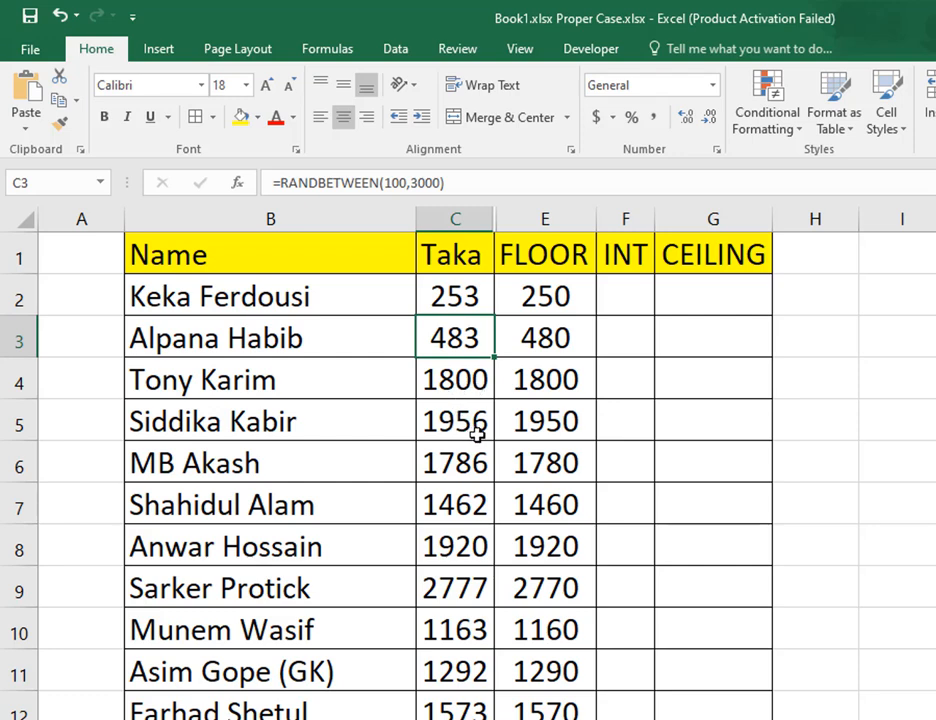
pyautogui.click(556, 430)
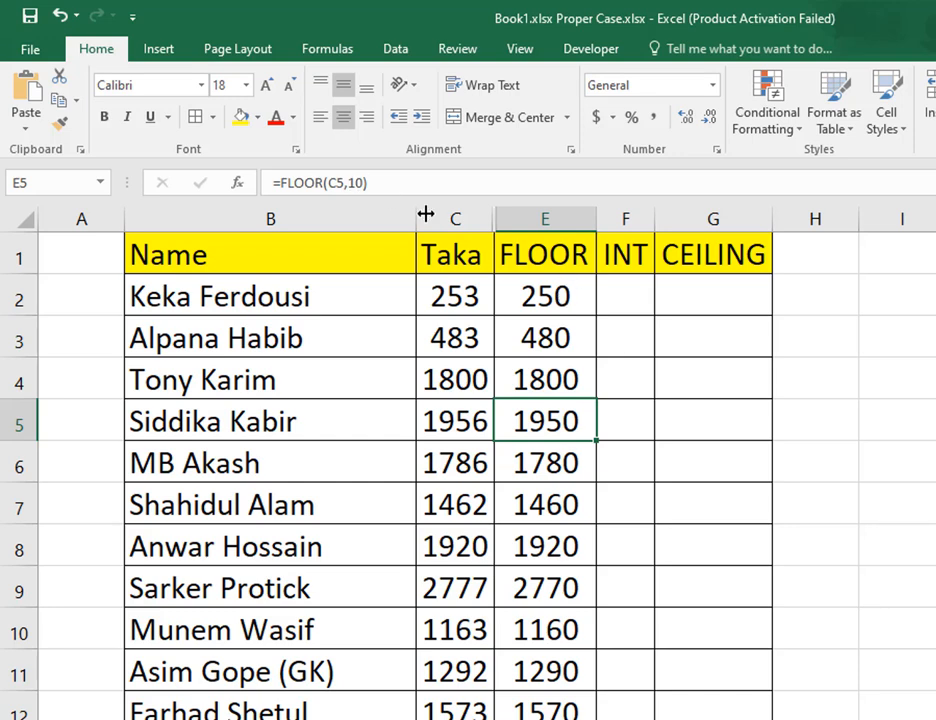
pyautogui.doubleClick(590, 303)
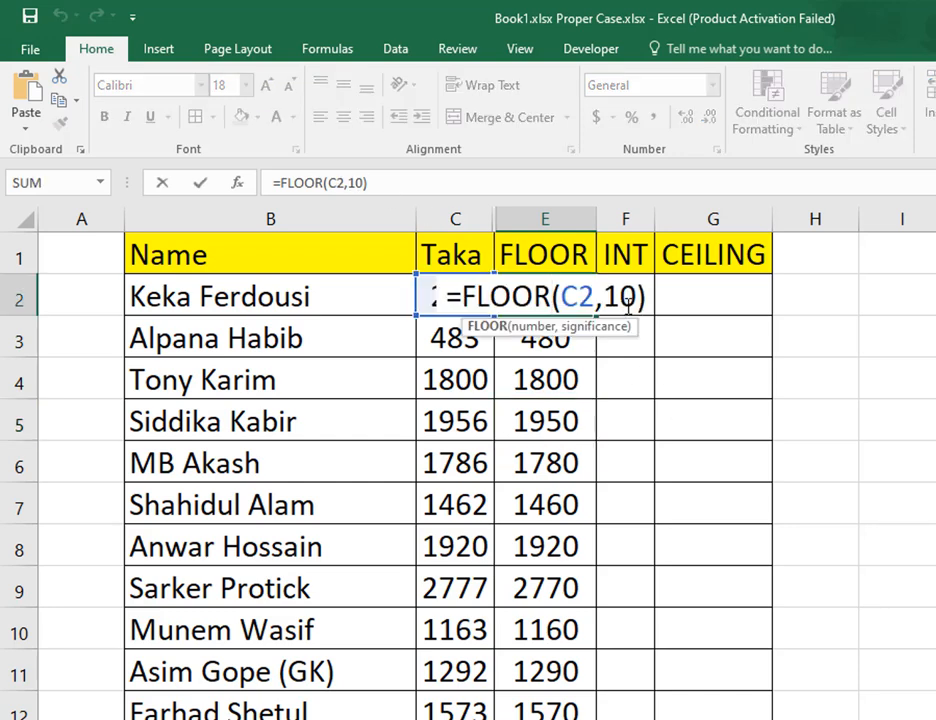
pyautogui.press('Return')
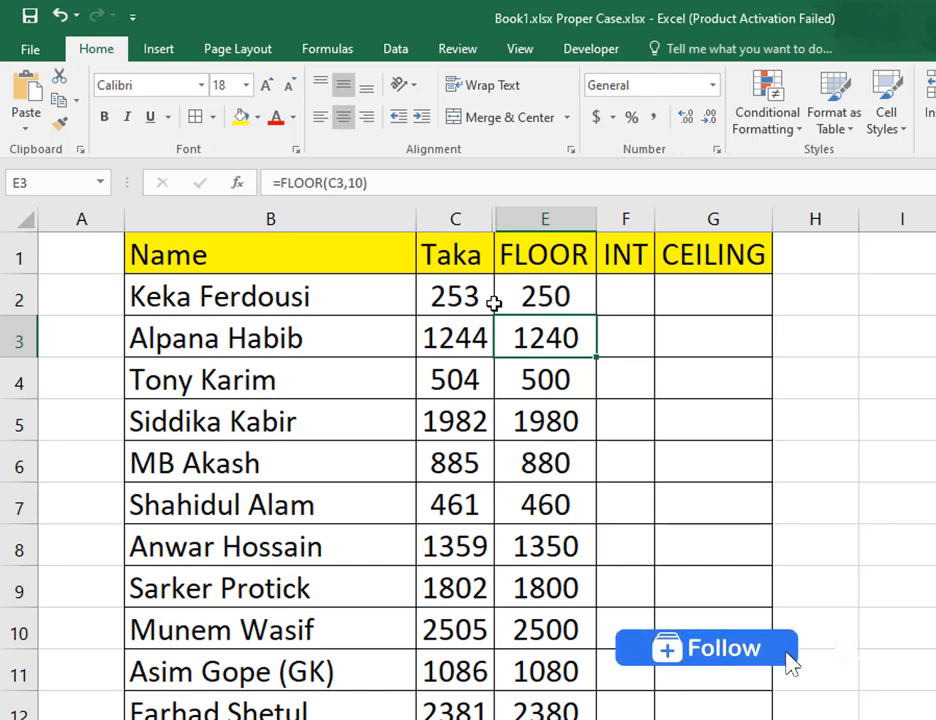
# Unhide the Total Taka column between Taka and FLOOR, and widen the INT column F.
pyautogui.click(555, 298)
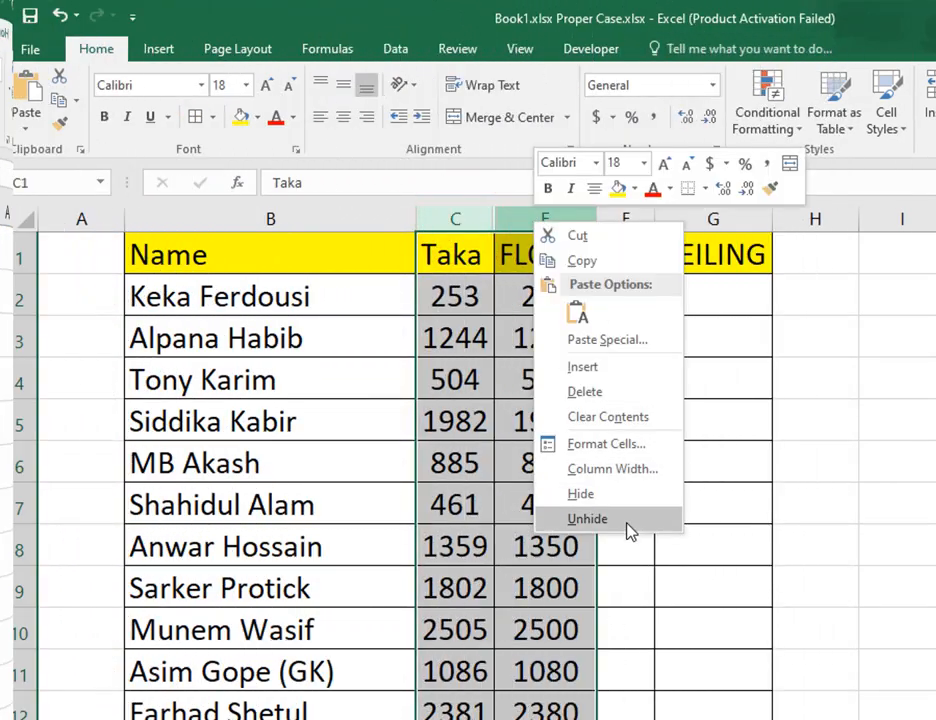
pyautogui.click(628, 521)
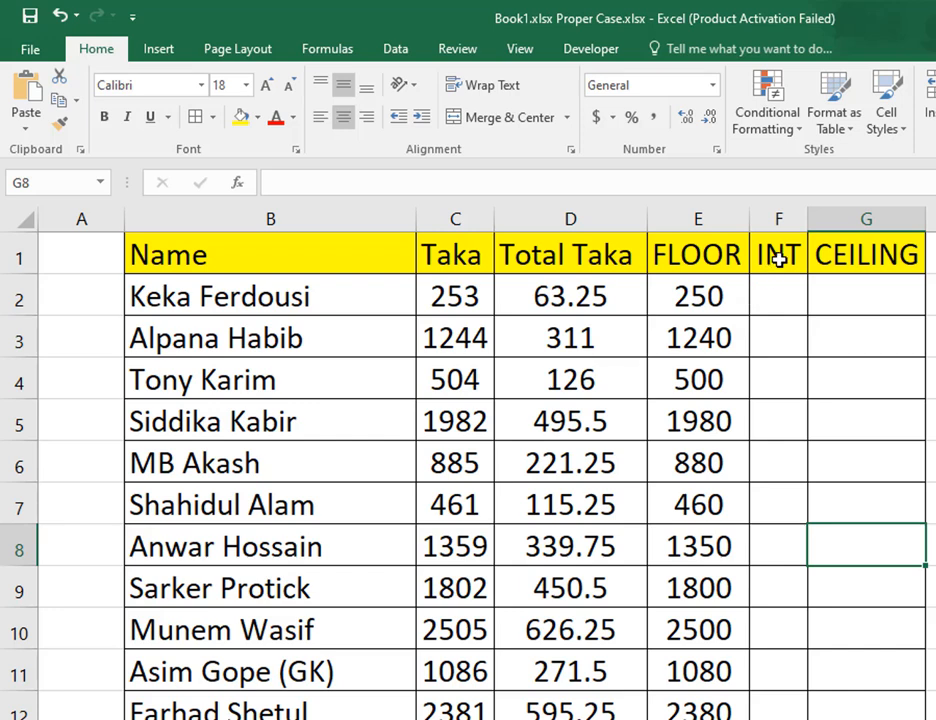
pyautogui.moveTo(806, 219); pyautogui.dragTo(866, 222)
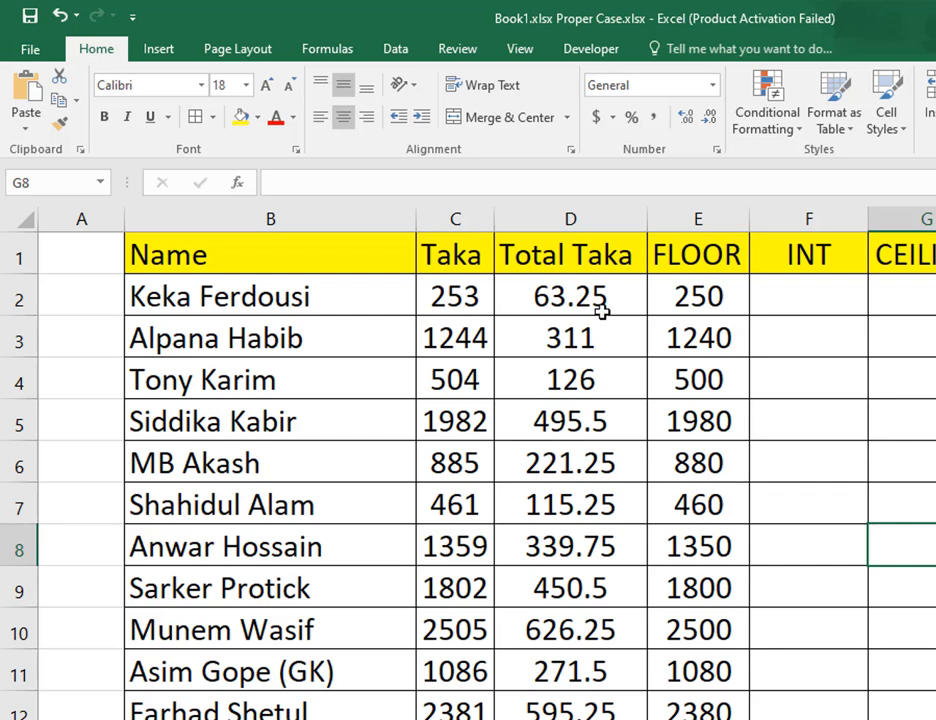
# Enter the formula =INT(D2) in cell F2 to get the whole-number part of the first Total Taka amount.
pyautogui.click(777, 303)
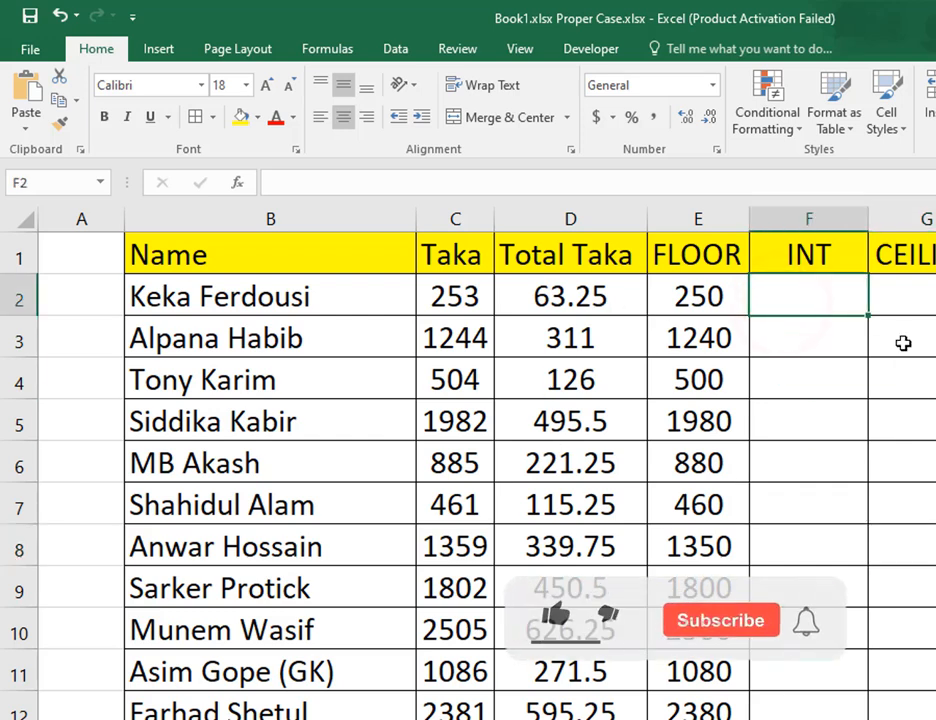
pyautogui.write('=INT(')
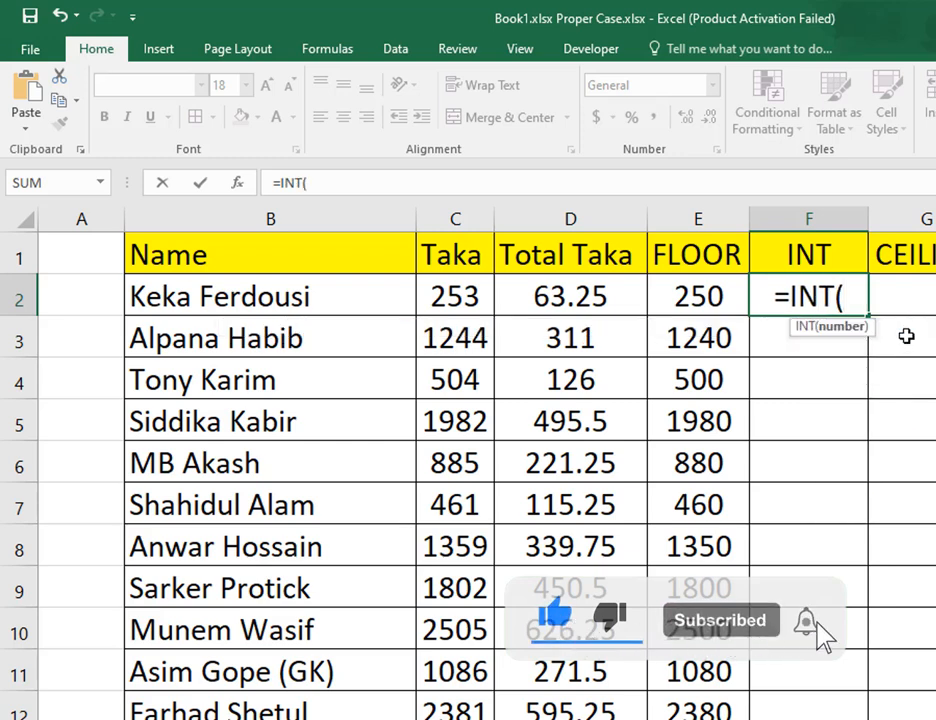
pyautogui.click(580, 298)
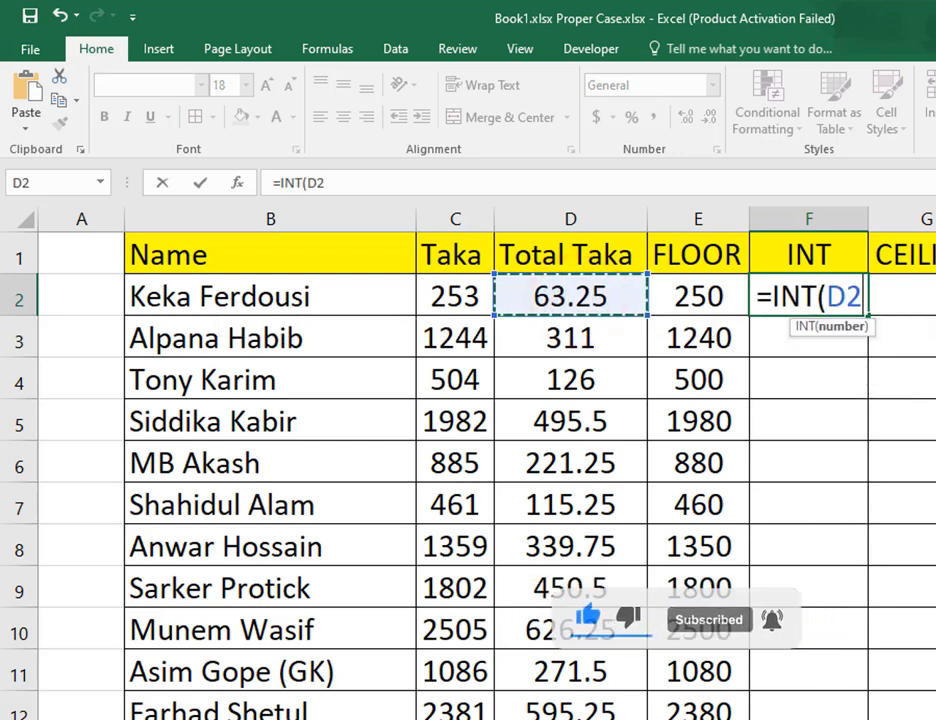
pyautogui.write(')')
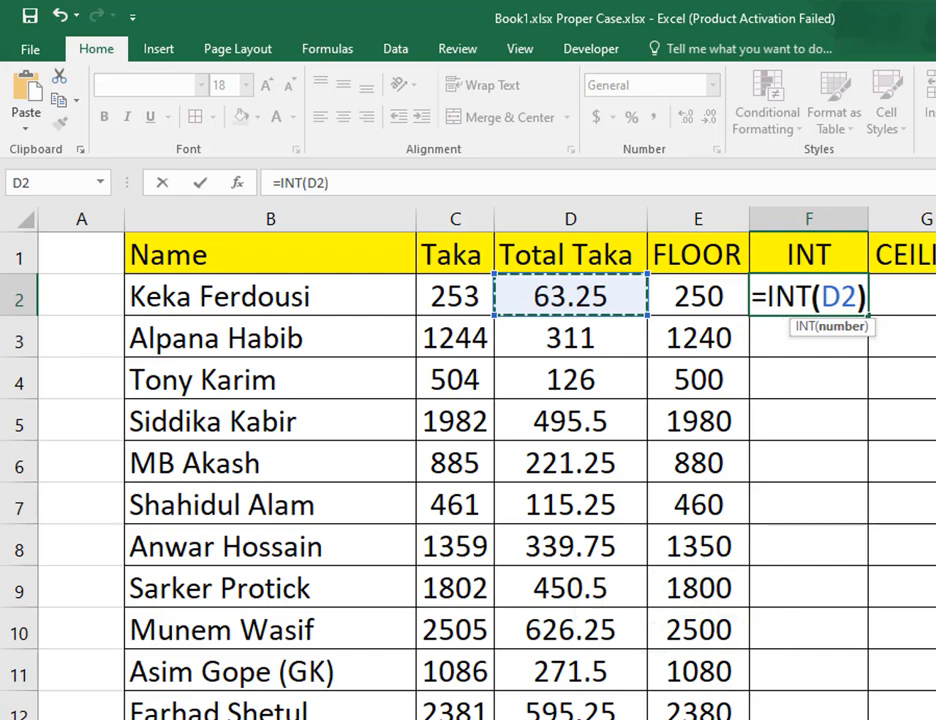
pyautogui.press('Return')
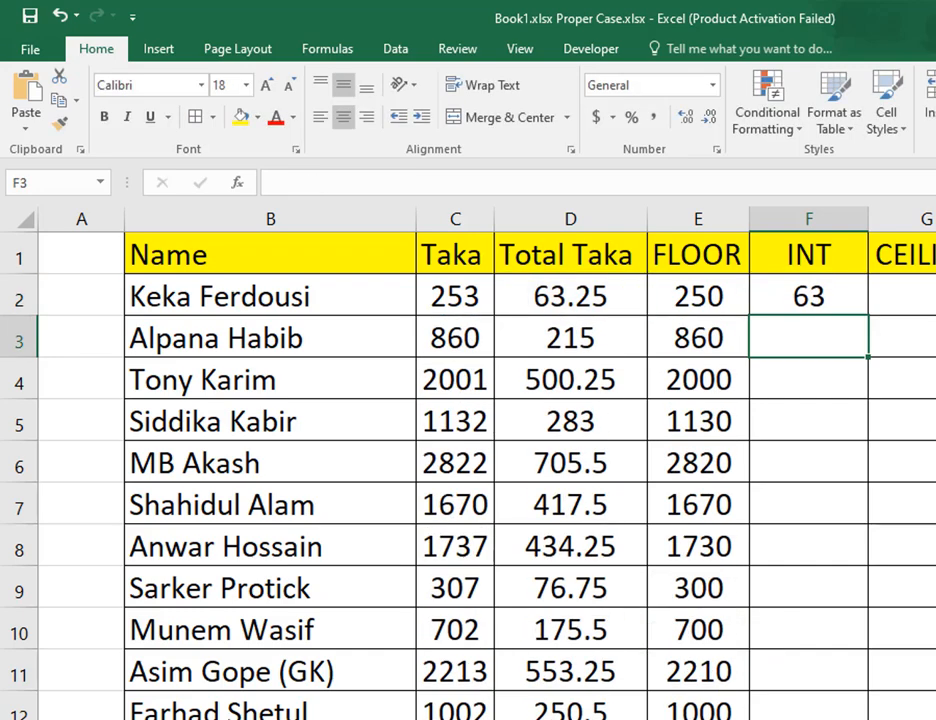
# Fill the INT formula from F2 down through the remaining rows and check it against the Total Taka formula in D2.
pyautogui.click(825, 300)
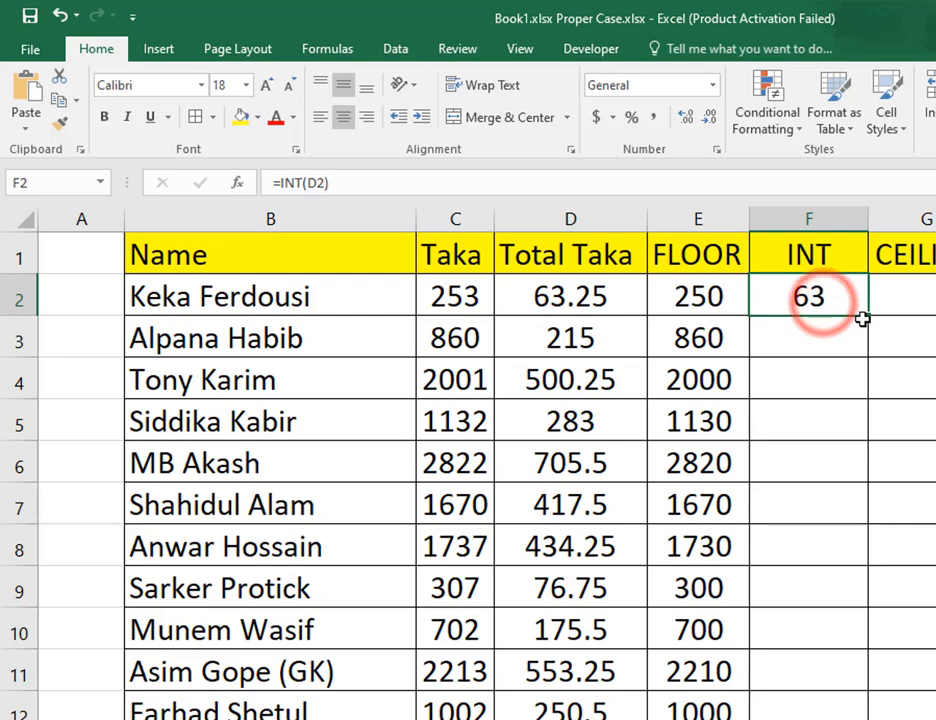
pyautogui.moveTo(870, 318); pyautogui.dragTo(820, 715)
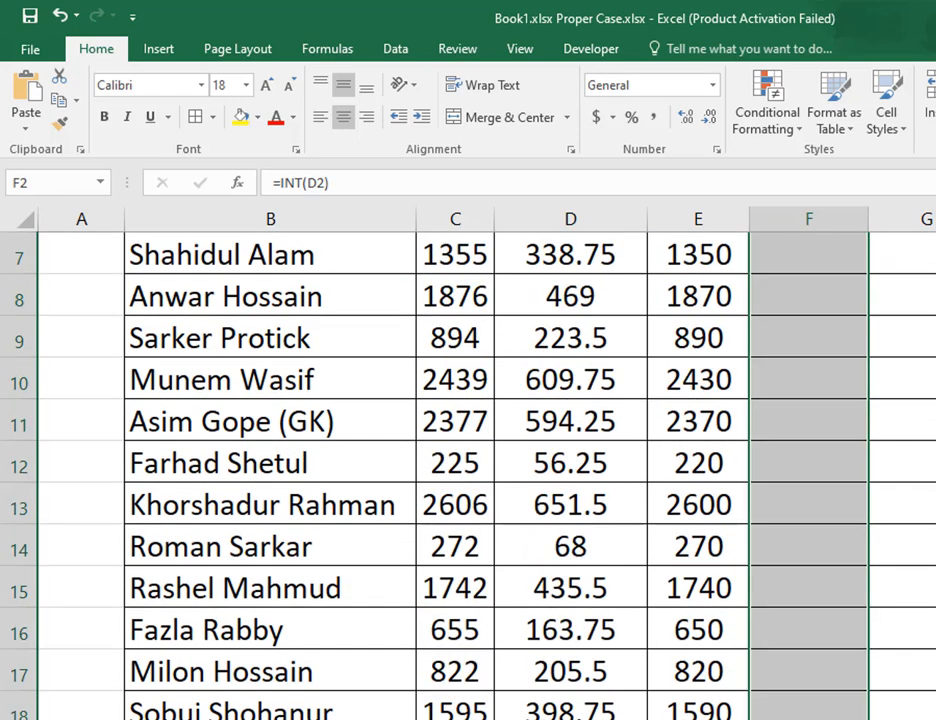
pyautogui.scroll(2, 470, 470)
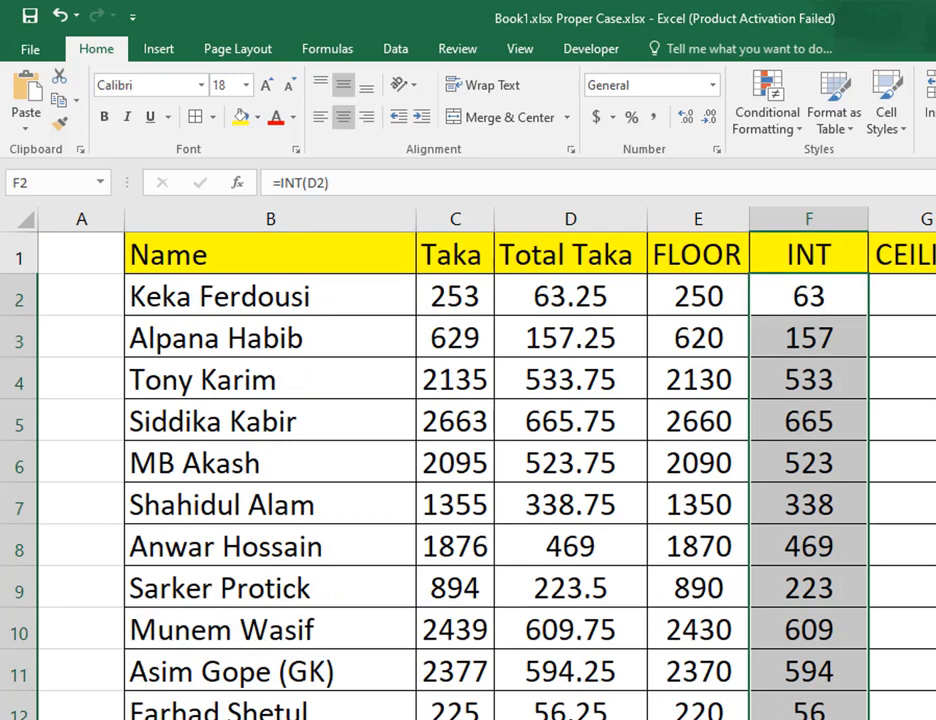
pyautogui.click(606, 305)
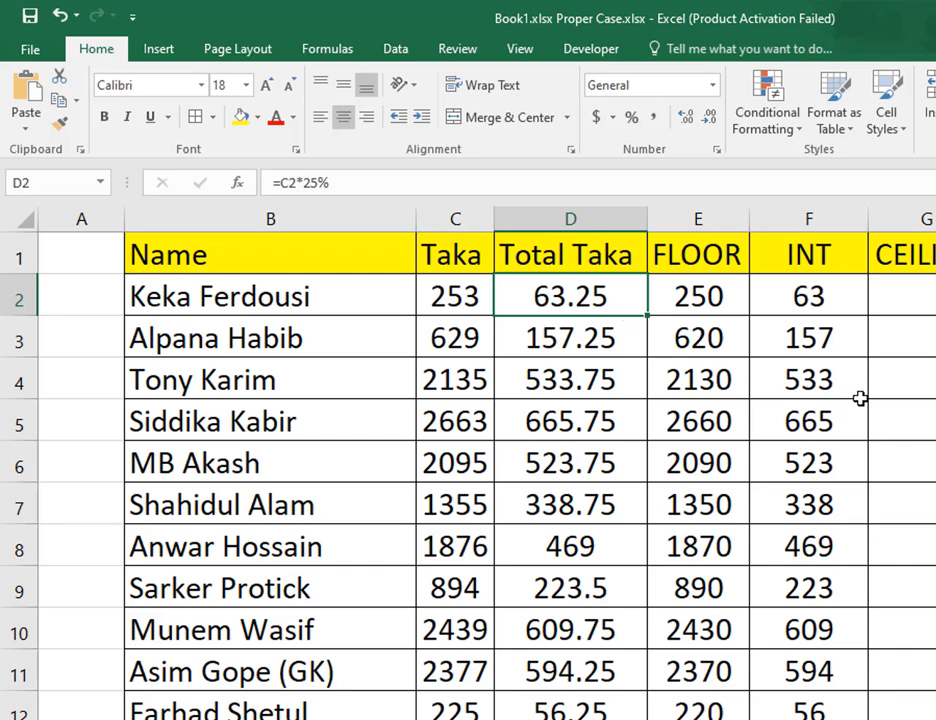
# Inspect the Total Taka formula in D2 and compare the Total Taka amounts with the INT results down the list.
pyautogui.doubleClick(592, 300)
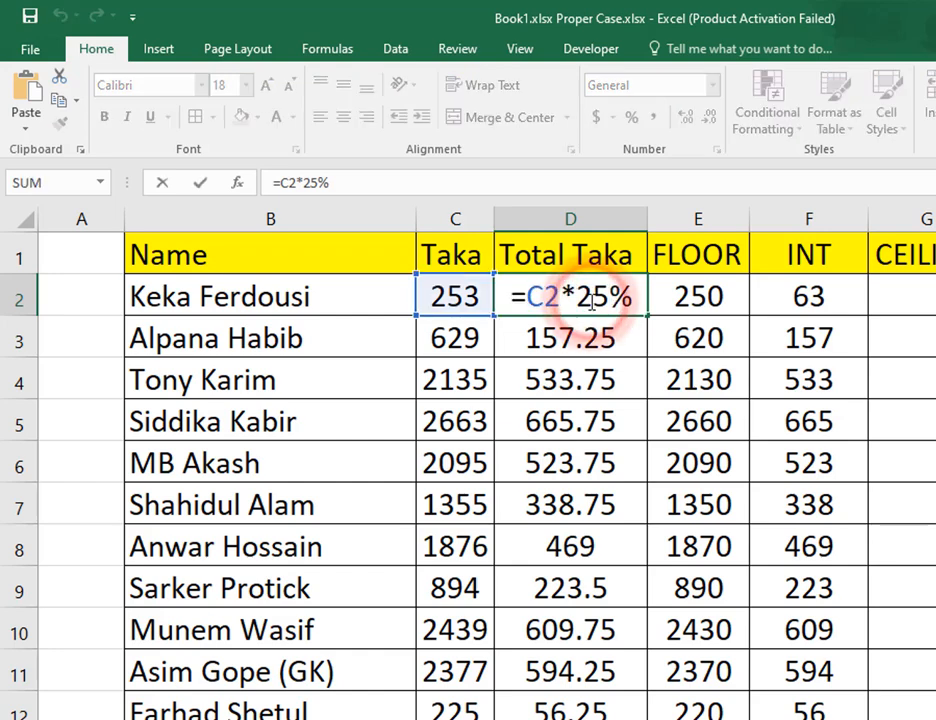
pyautogui.press('Return')
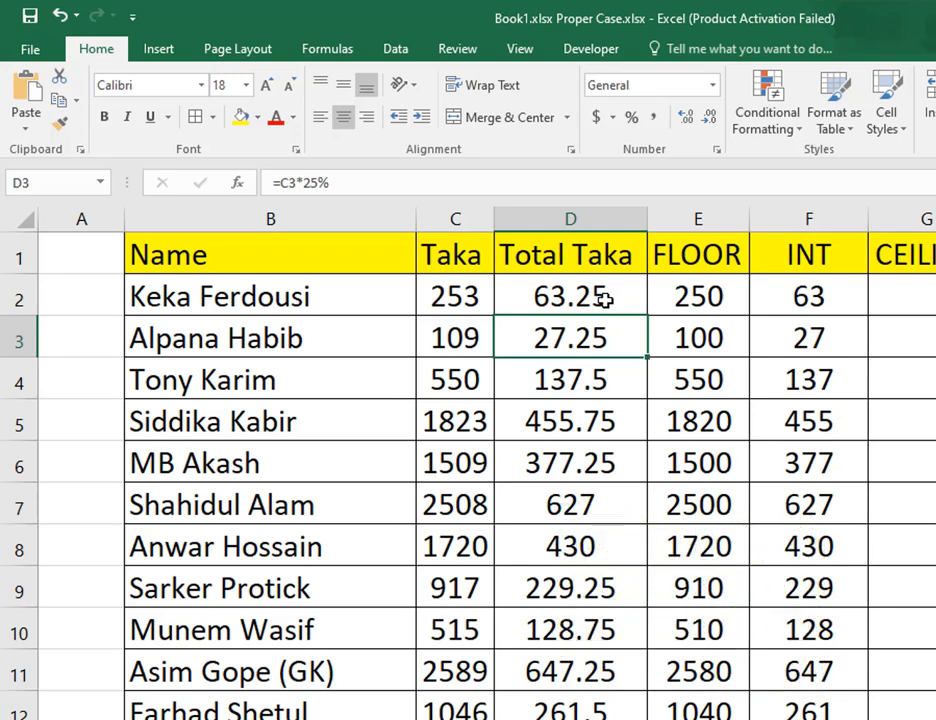
pyautogui.scroll(-3, 637, 654)
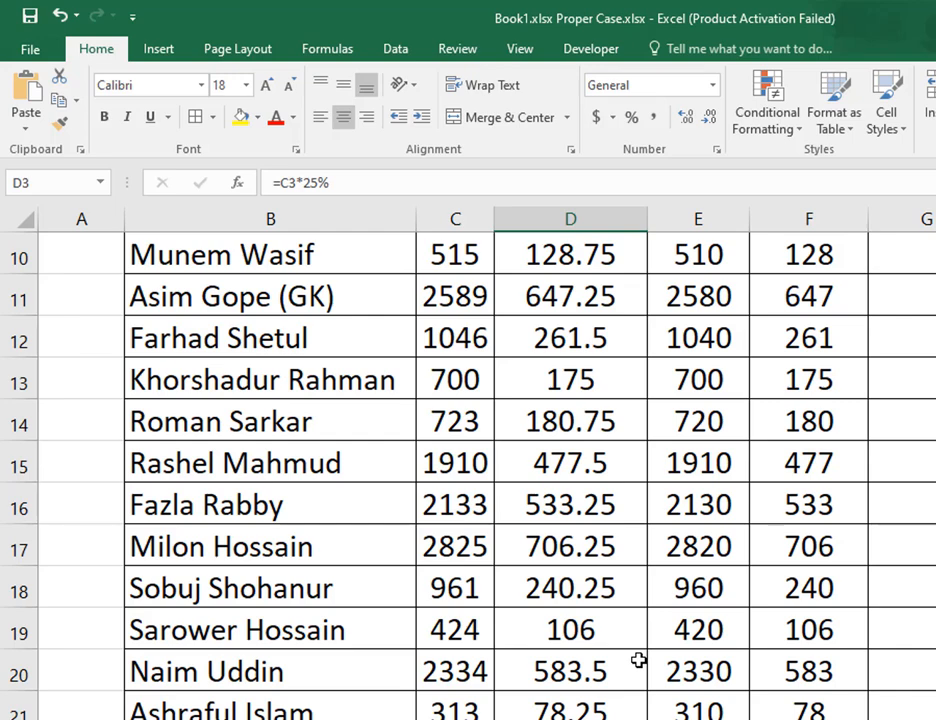
pyautogui.scroll(1, 638, 660)
pyautogui.scroll(2, 638, 660)
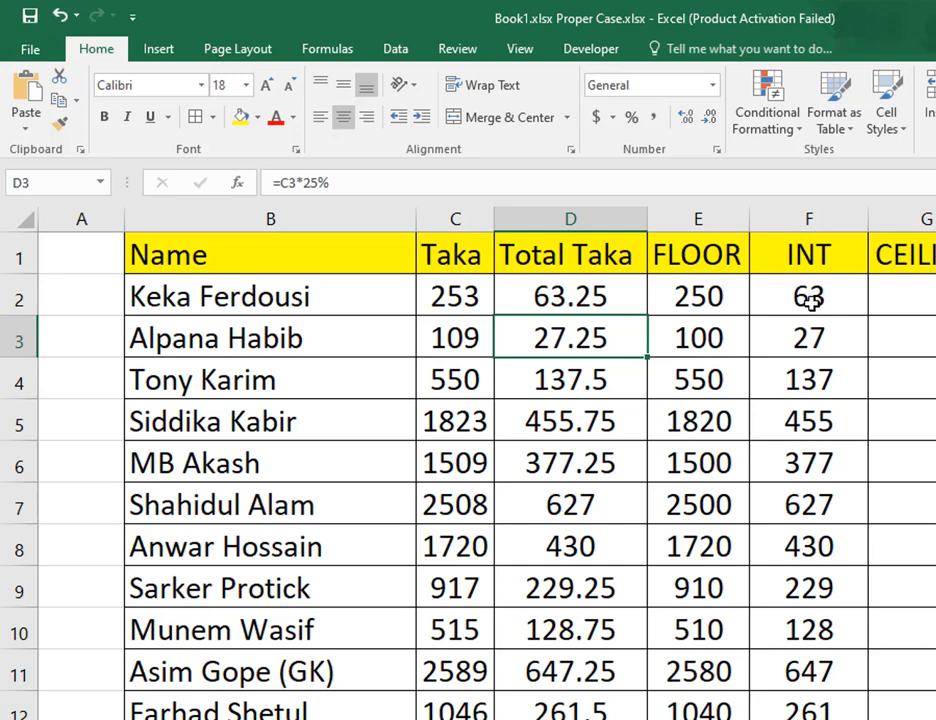
# Hide the FLOOR, Total Taka and INT columns so that CEILING sits directly beside Taka.
pyautogui.click(702, 220)
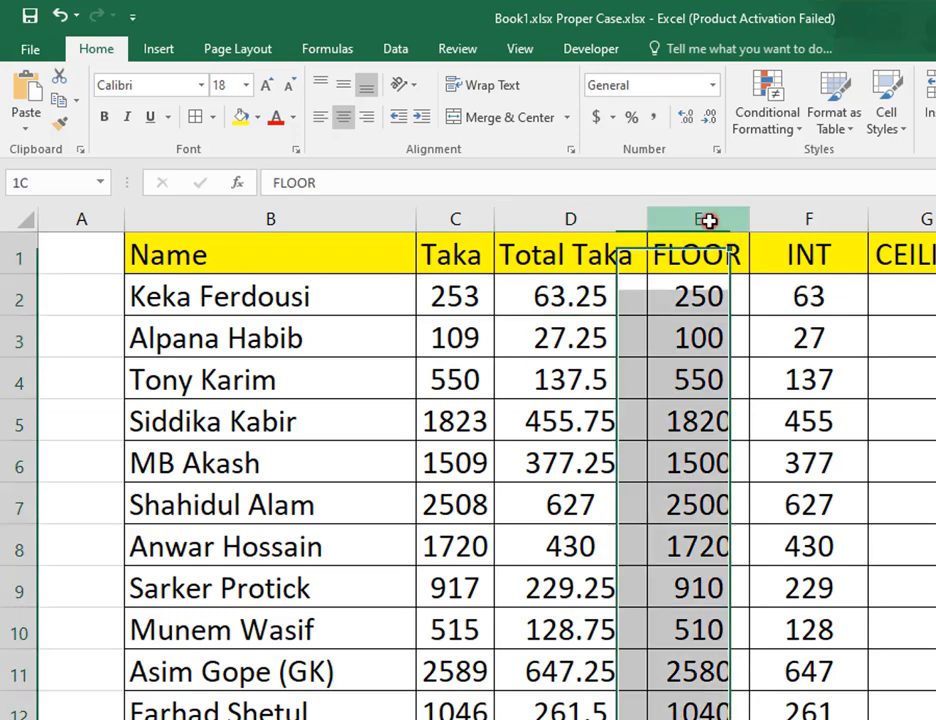
pyautogui.rightClick(710, 221)
pyautogui.click(765, 493)
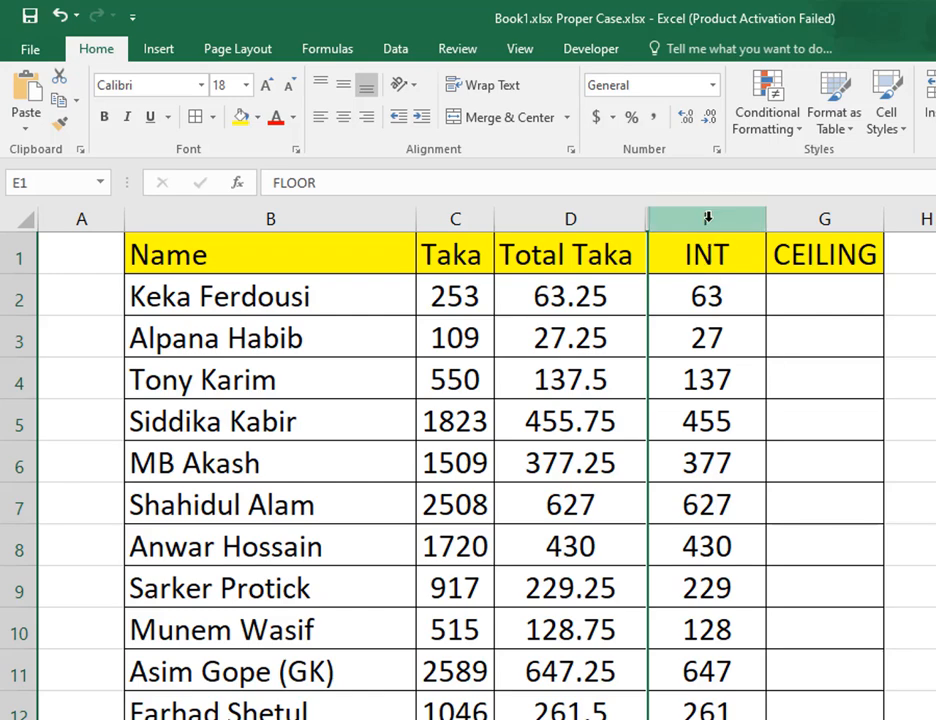
pyautogui.moveTo(601, 220); pyautogui.dragTo(683, 217)
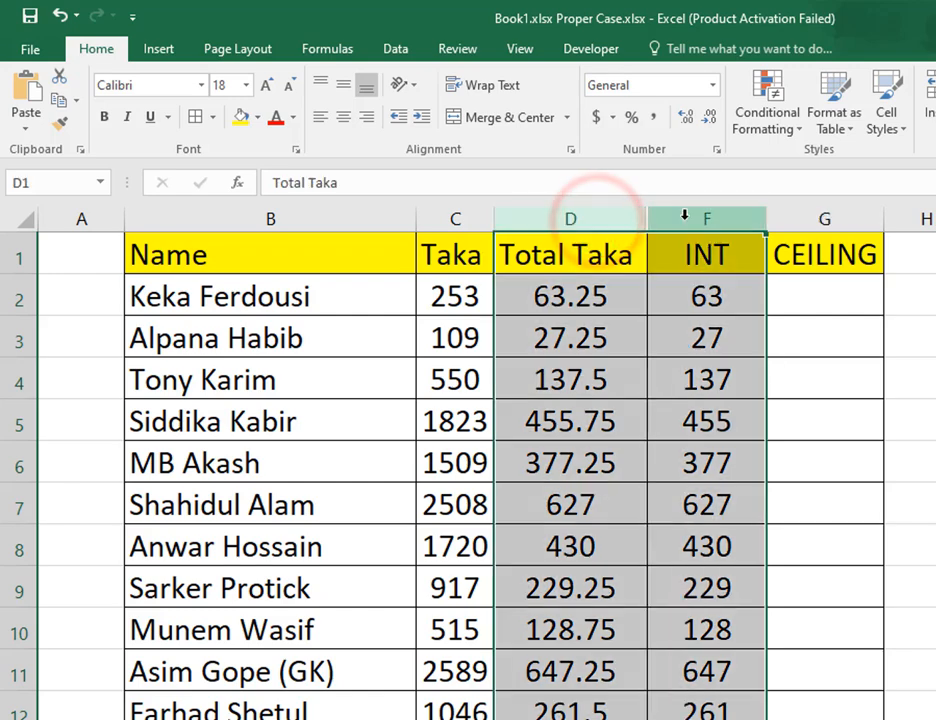
pyautogui.rightClick(675, 217)
pyautogui.click(638, 547)
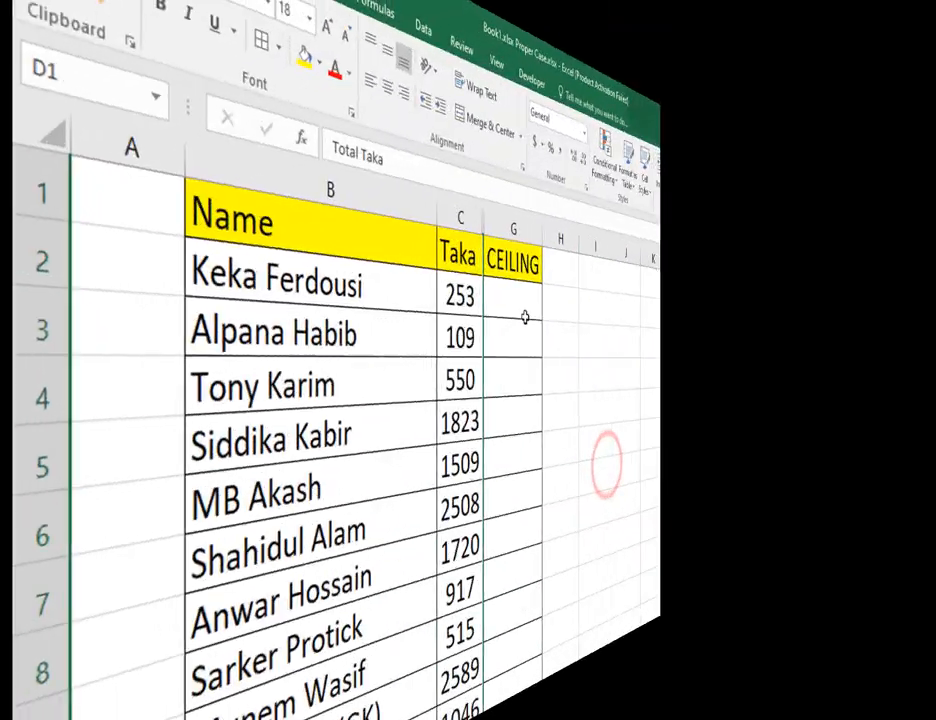
pyautogui.click(575, 298)
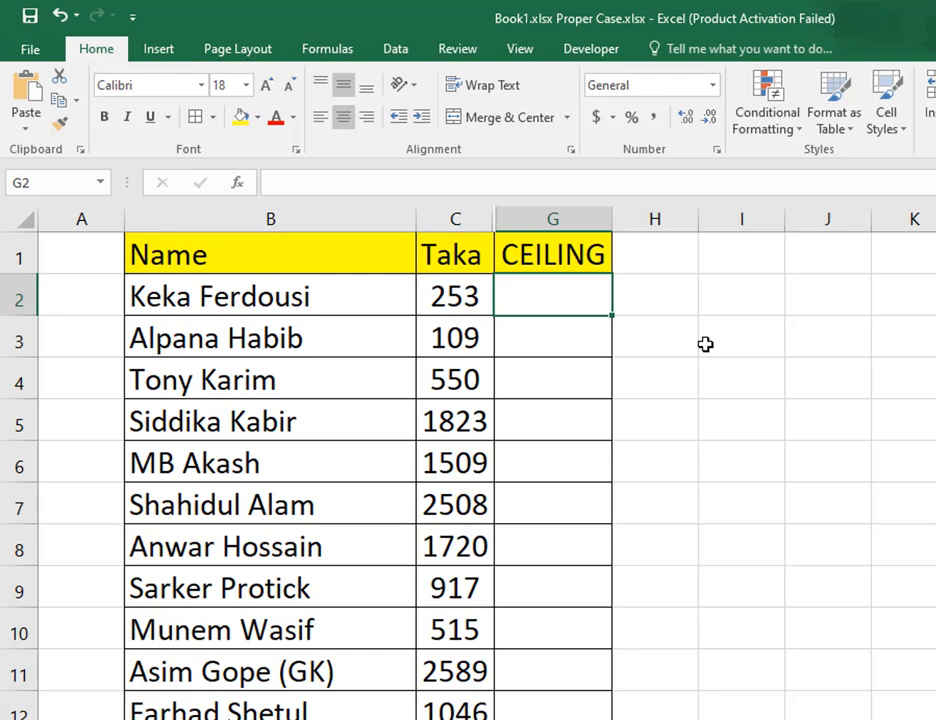
pyautogui.write('=C')
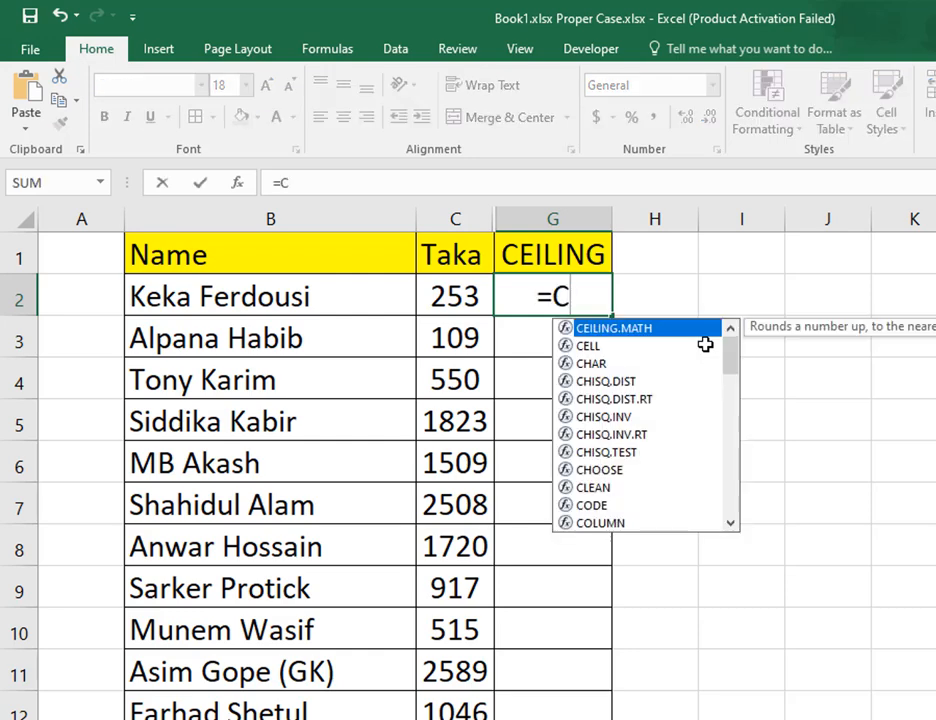
pyautogui.write('E')
pyautogui.press('Tab')
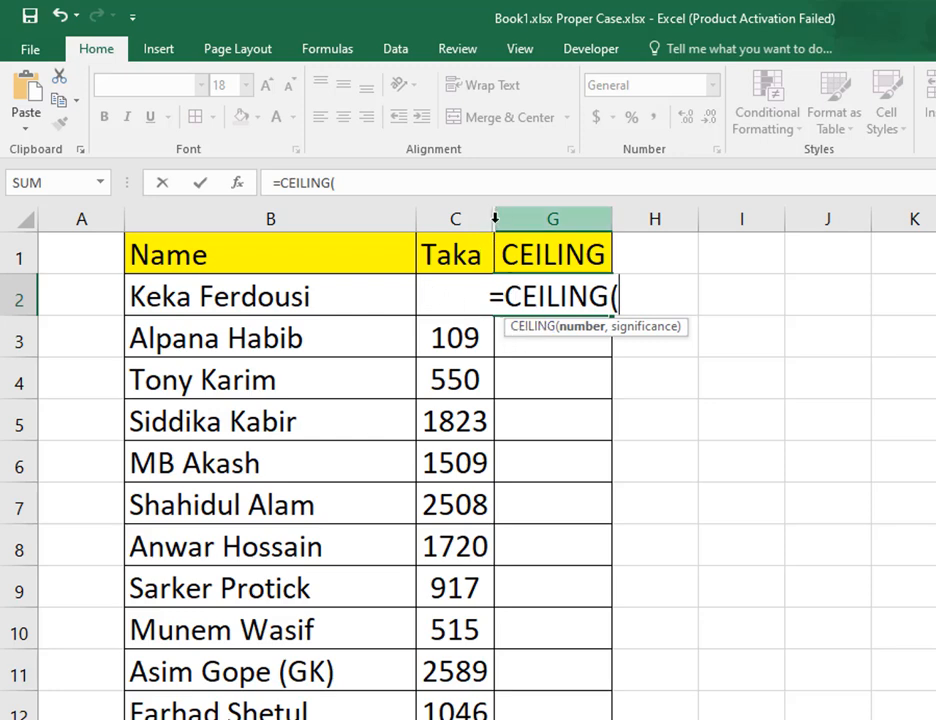
pyautogui.press('BackSpace')
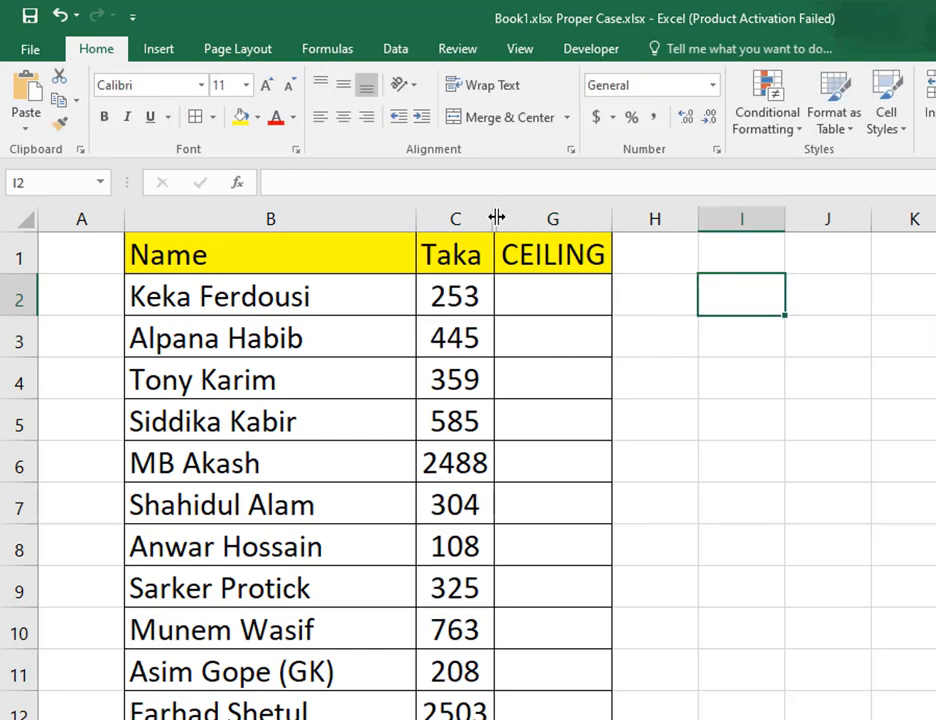
# Widen the Taka and CEILING columns and enter the formula =CEILING(C2,10) in cell G2.
pyautogui.moveTo(496, 217); pyautogui.dragTo(572, 217)
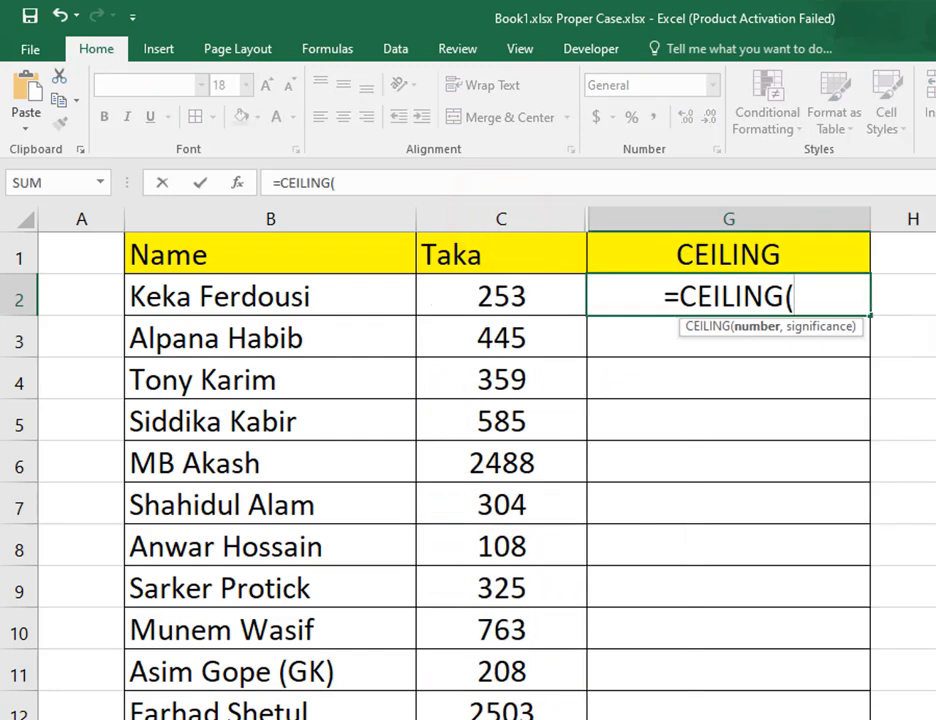
pyautogui.click(528, 296)
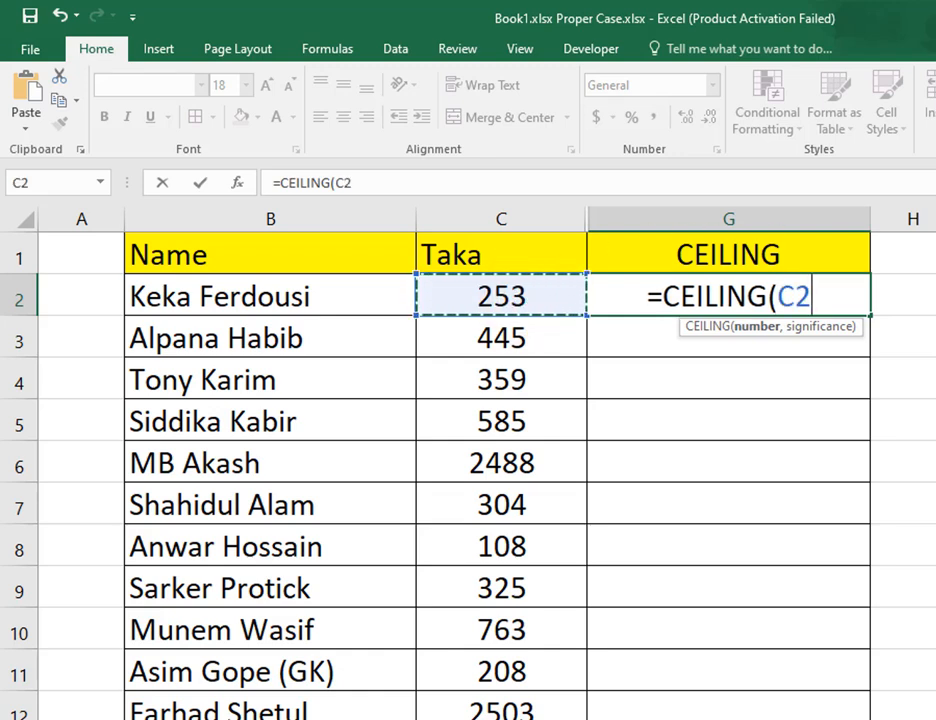
pyautogui.write(',1')
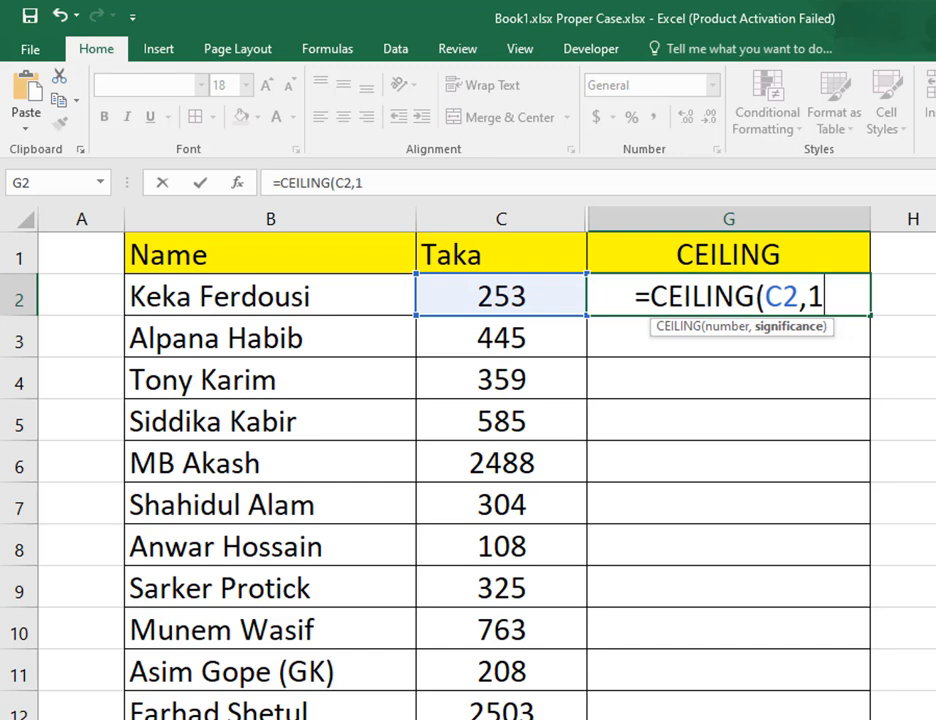
pyautogui.write('0)')
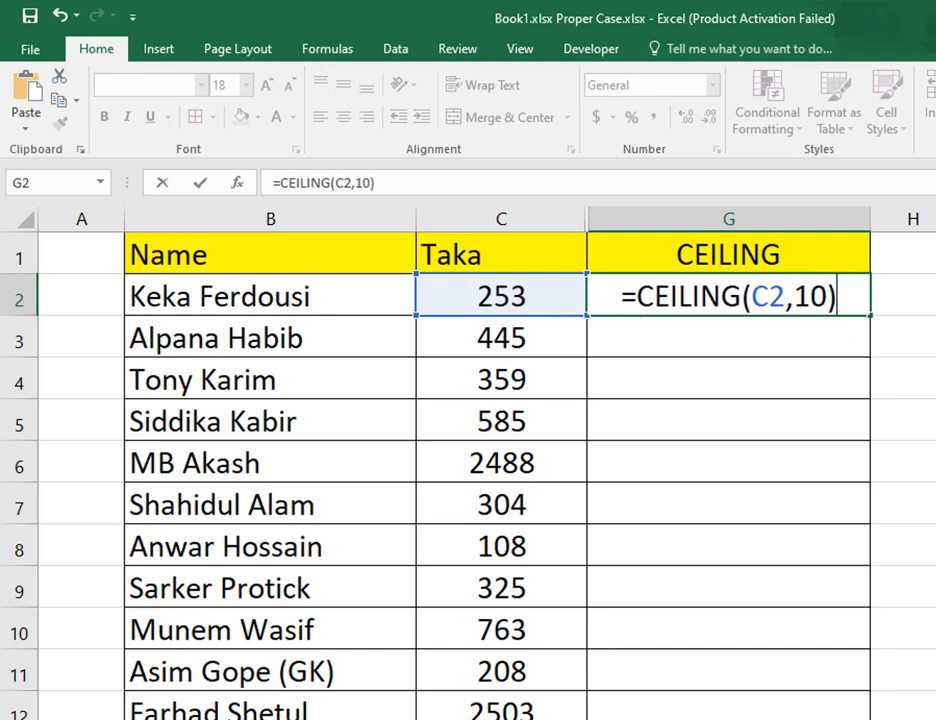
pyautogui.press('Return')
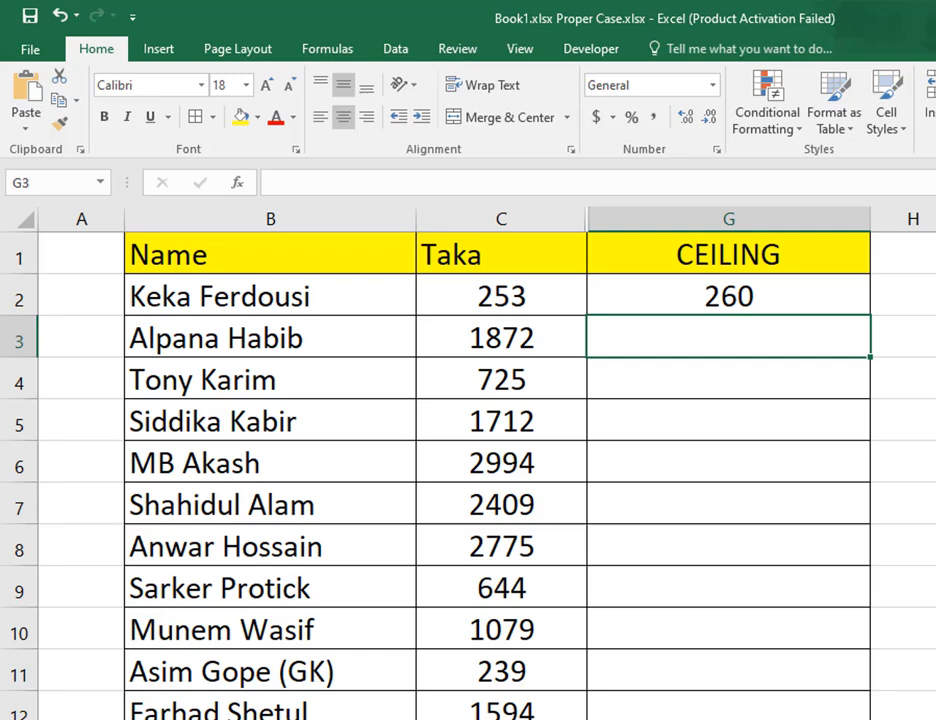
# Fill the CEILING formula from G2 down through the remaining rows of the list.
pyautogui.click(860, 305)
pyautogui.moveTo(870, 316); pyautogui.dragTo(870, 719)
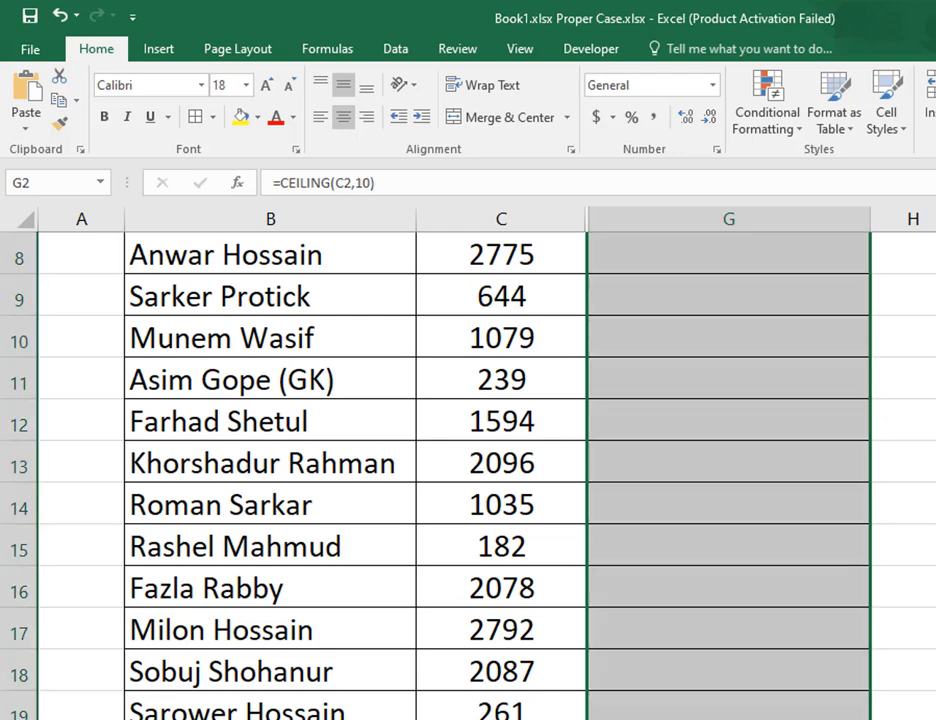
pyautogui.scroll(3, 480, 475)
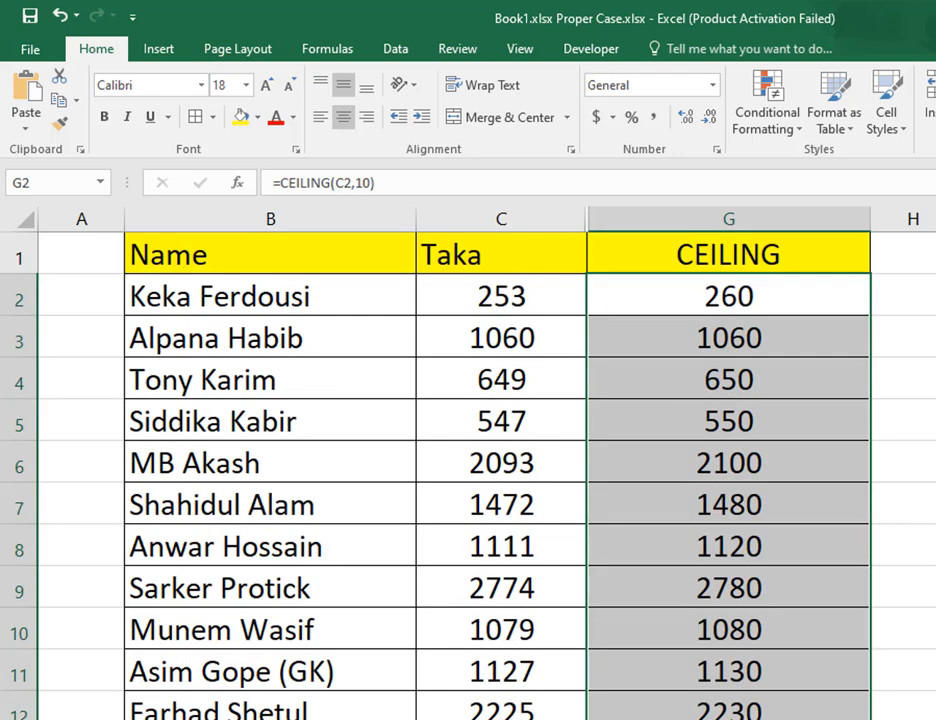
# Compare the CEILING results in column G with the Taka amounts in column C for rows 2 to 5.
pyautogui.click(815, 307)
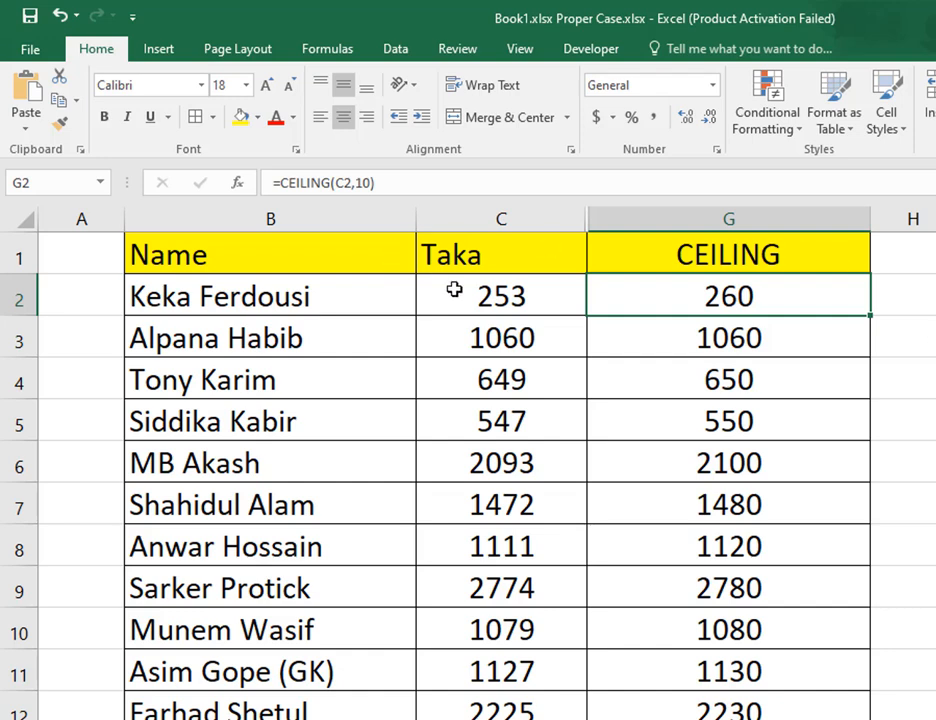
pyautogui.click(536, 304)
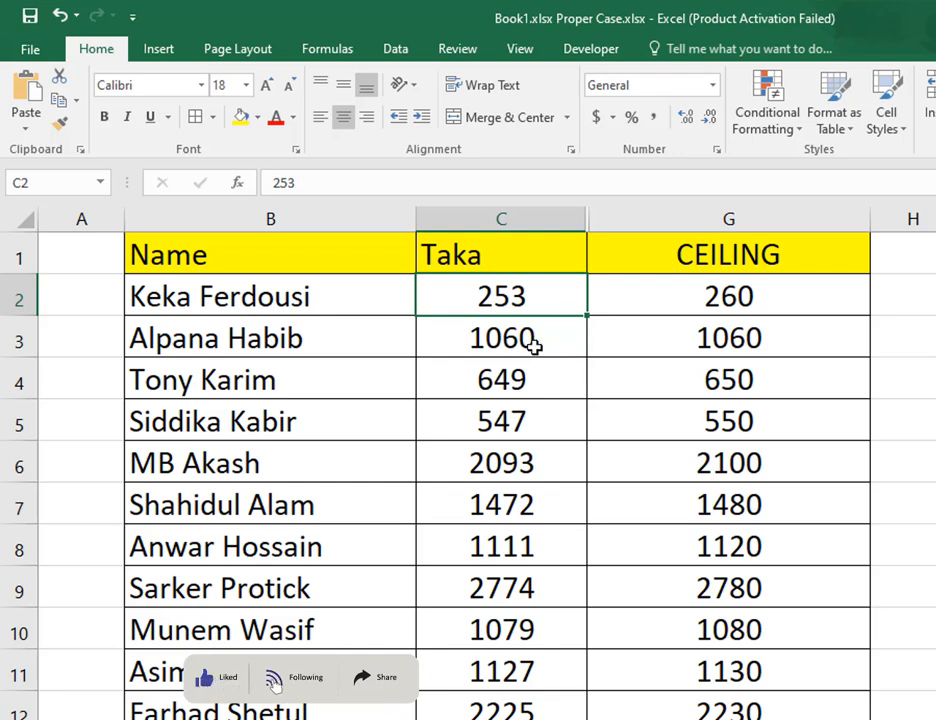
pyautogui.click(542, 346)
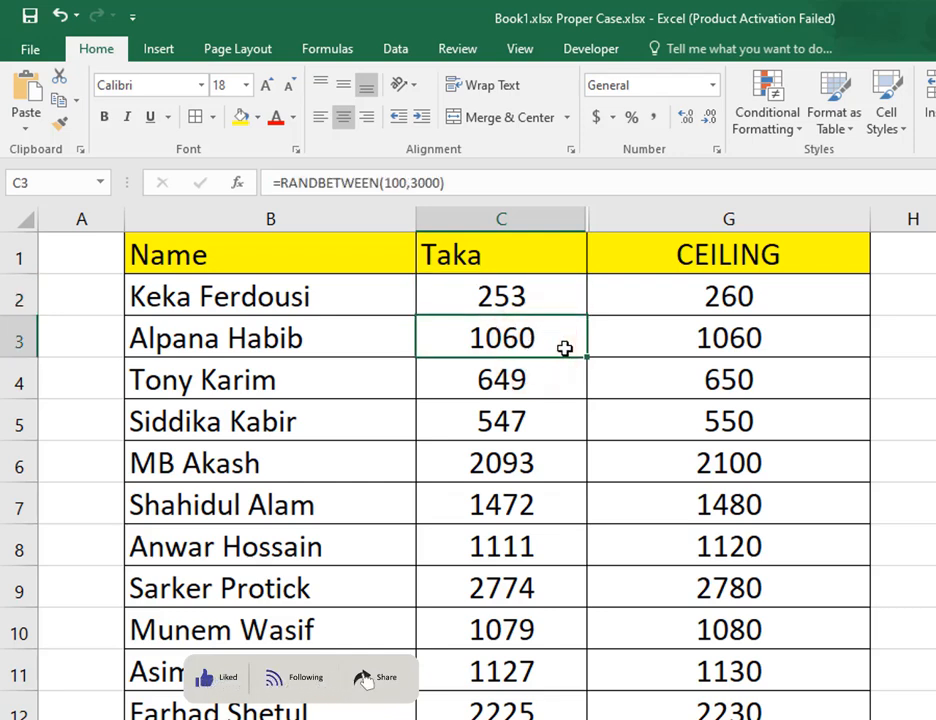
pyautogui.click(548, 390)
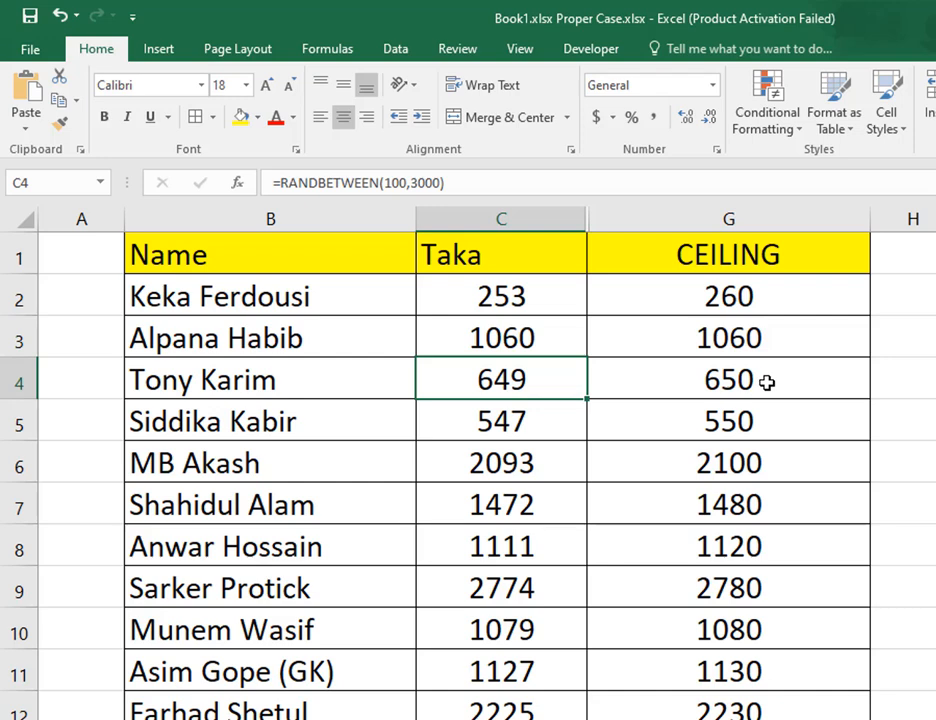
pyautogui.click(548, 430)
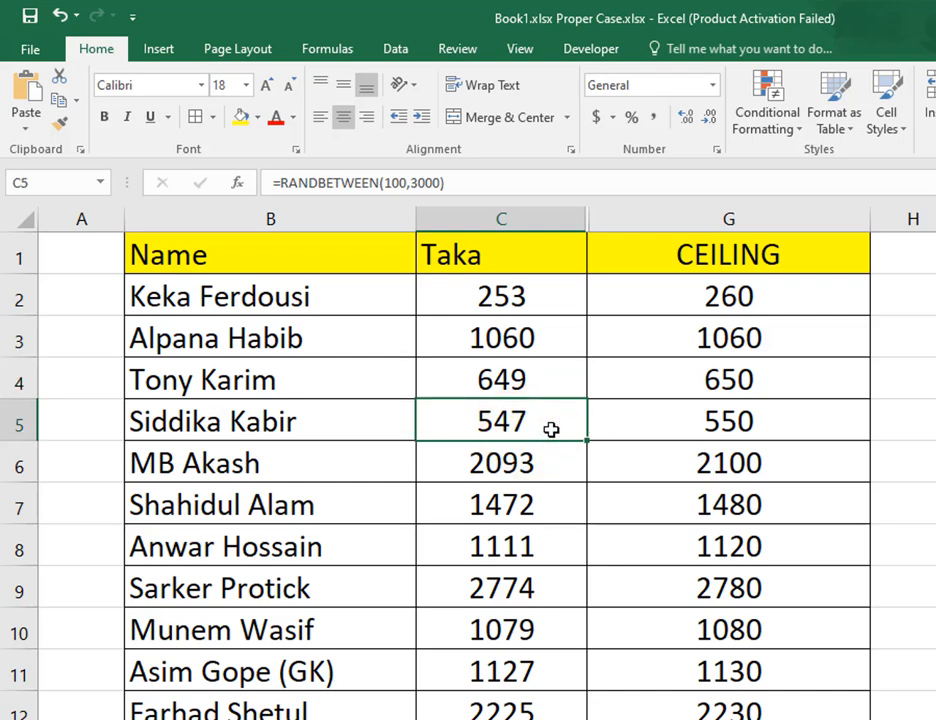
pyautogui.click(752, 428)
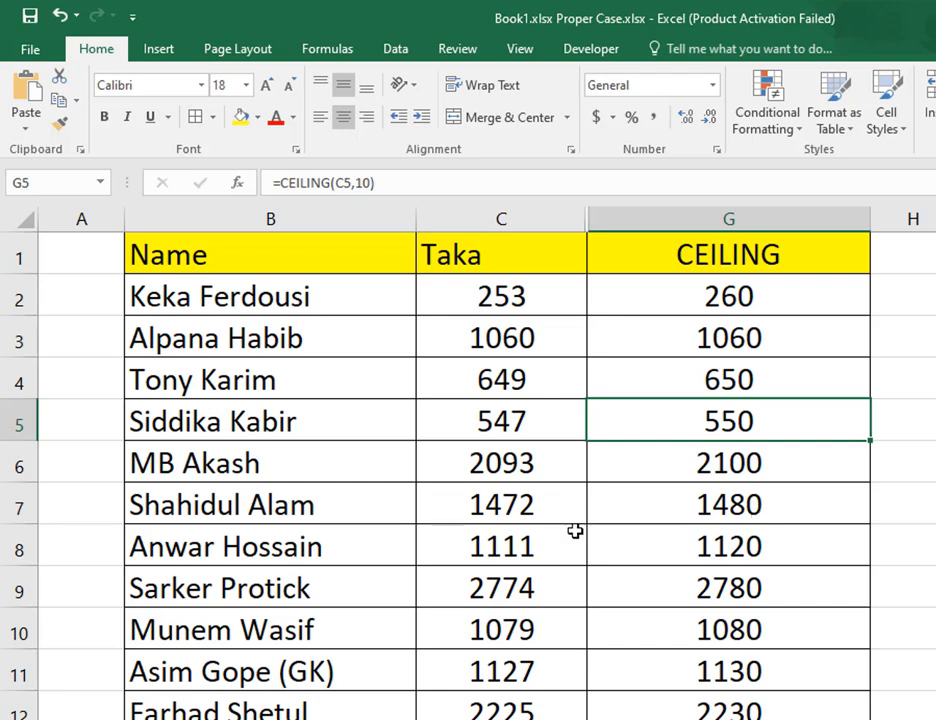
pyautogui.click(529, 388)
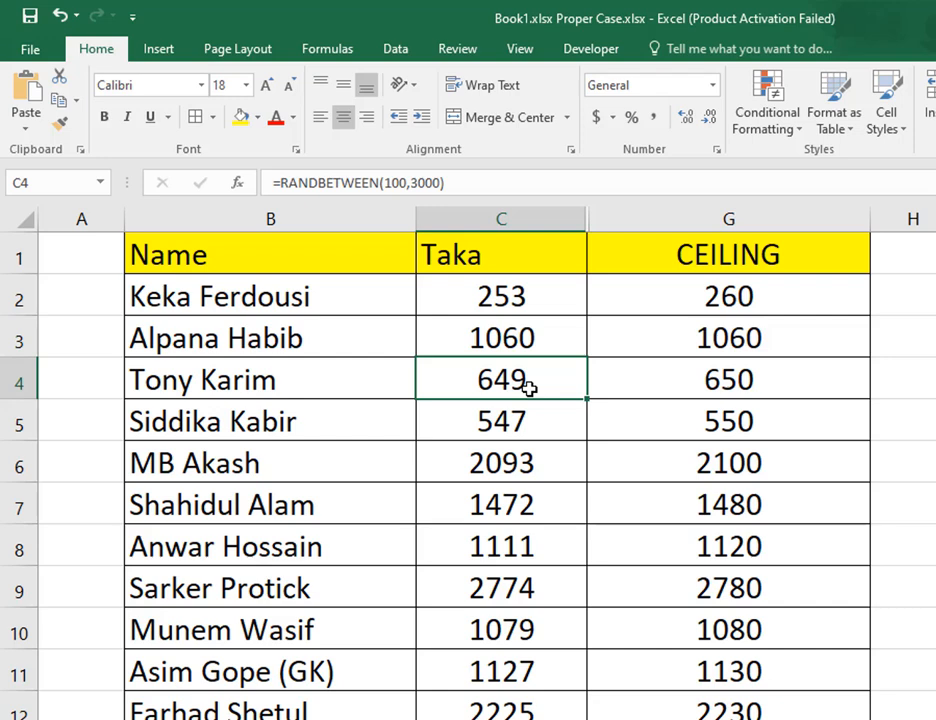
pyautogui.click(788, 380)
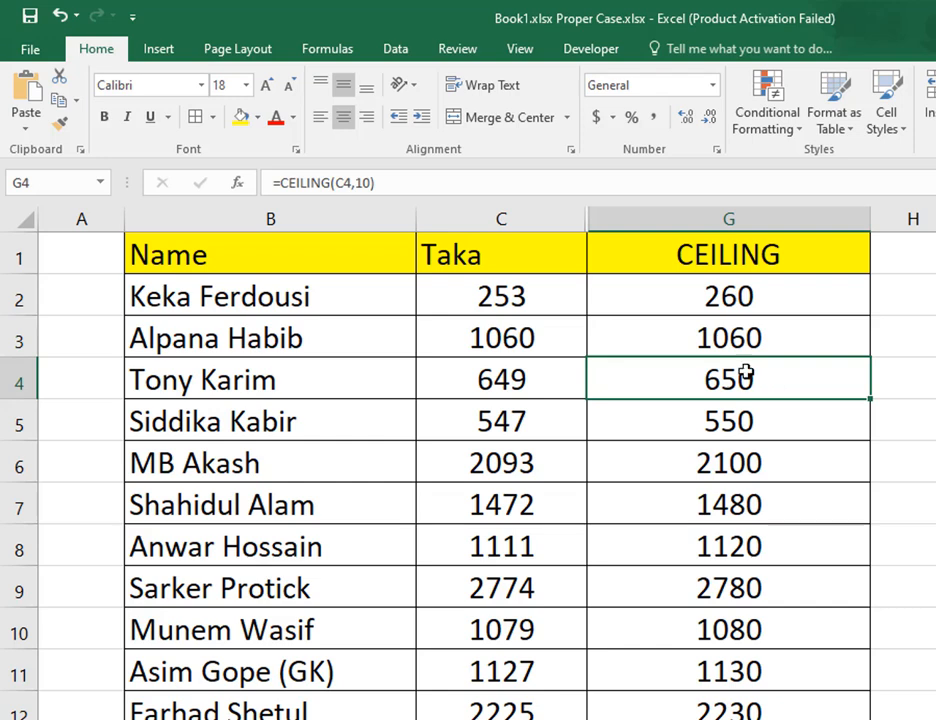
# Unhide the Total Taka, FLOOR and INT columns between Name and CEILING.
pyautogui.moveTo(331, 213); pyautogui.dragTo(788, 200)
pyautogui.rightClick(793, 213)
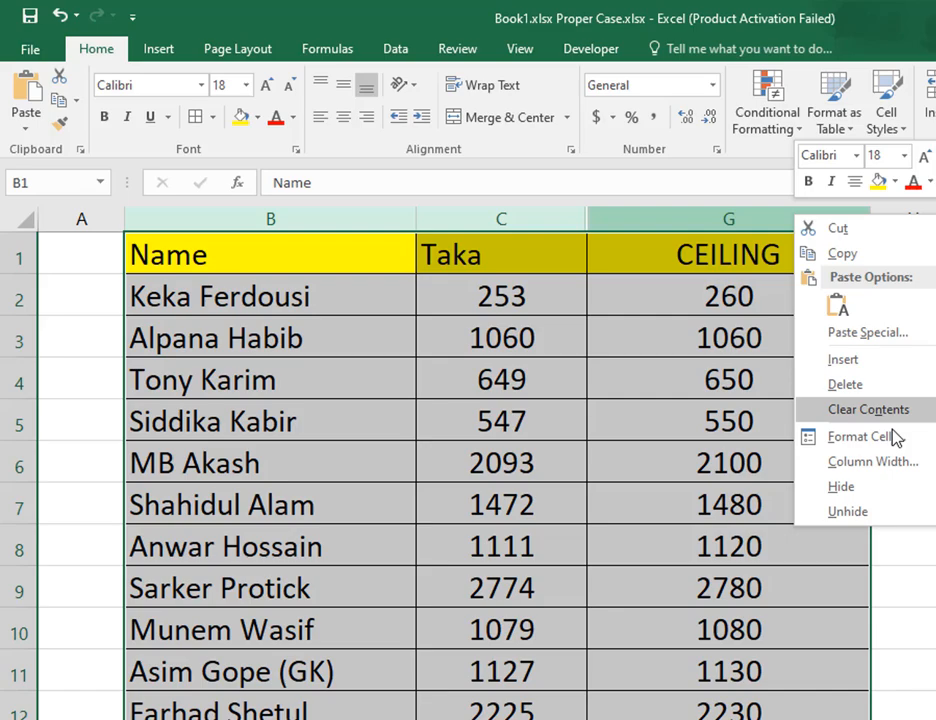
pyautogui.click(880, 512)
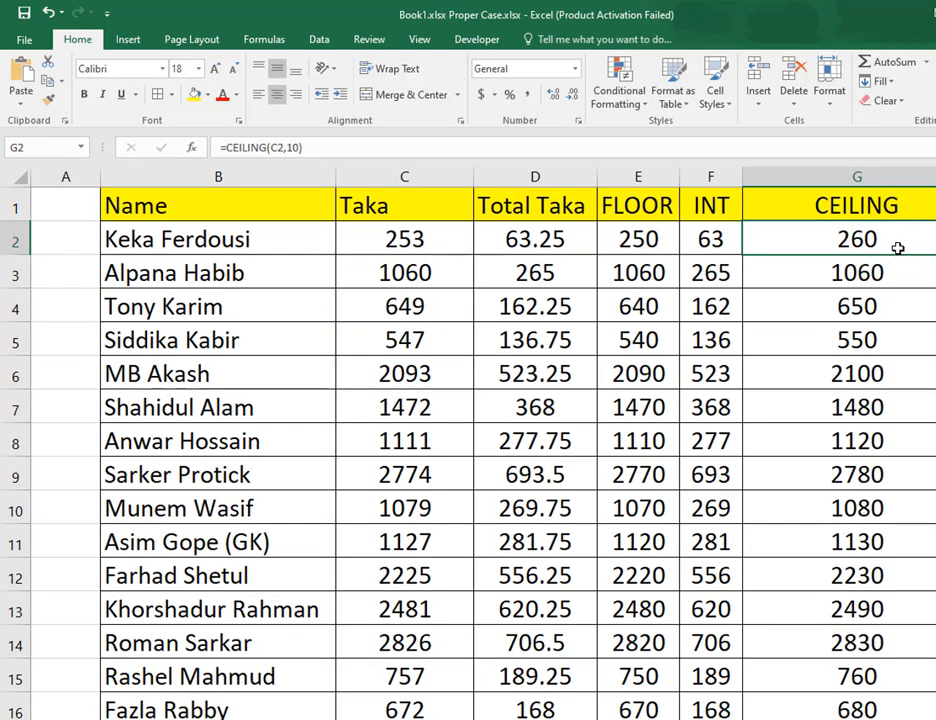
# Review the CEILING column and compare the FLOOR result in E2 and the CEILING result in G2 with the Taka amount in C2.
pyautogui.moveTo(933, 304); pyautogui.dragTo(913, 710)
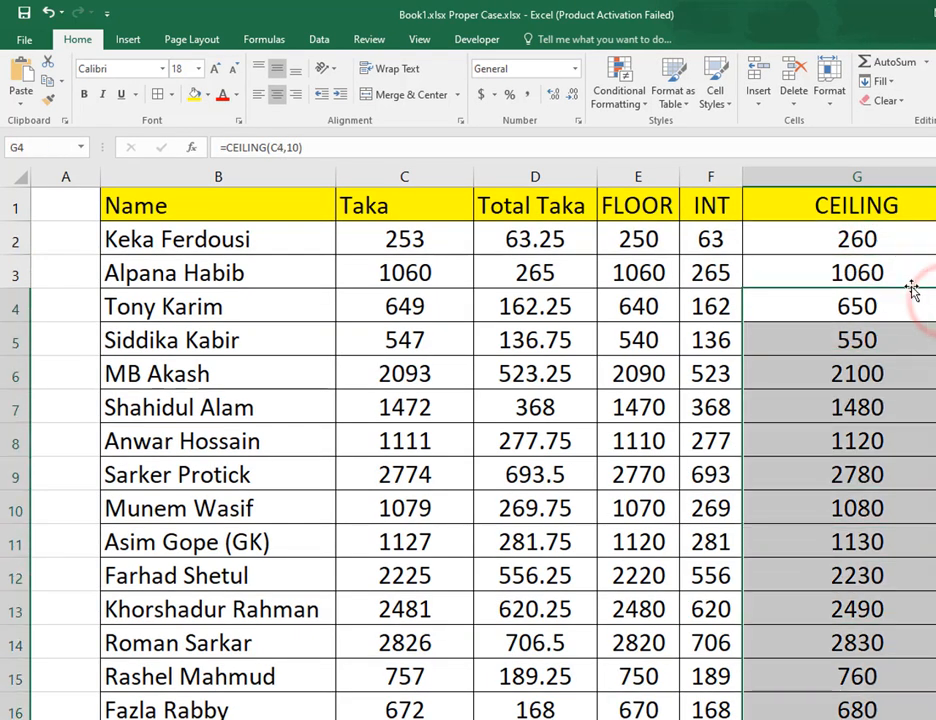
pyautogui.moveTo(905, 242)
pyautogui.mouseDown()
pyautogui.moveTo(894, 246)
pyautogui.moveTo(919, 244)
pyautogui.mouseUp()
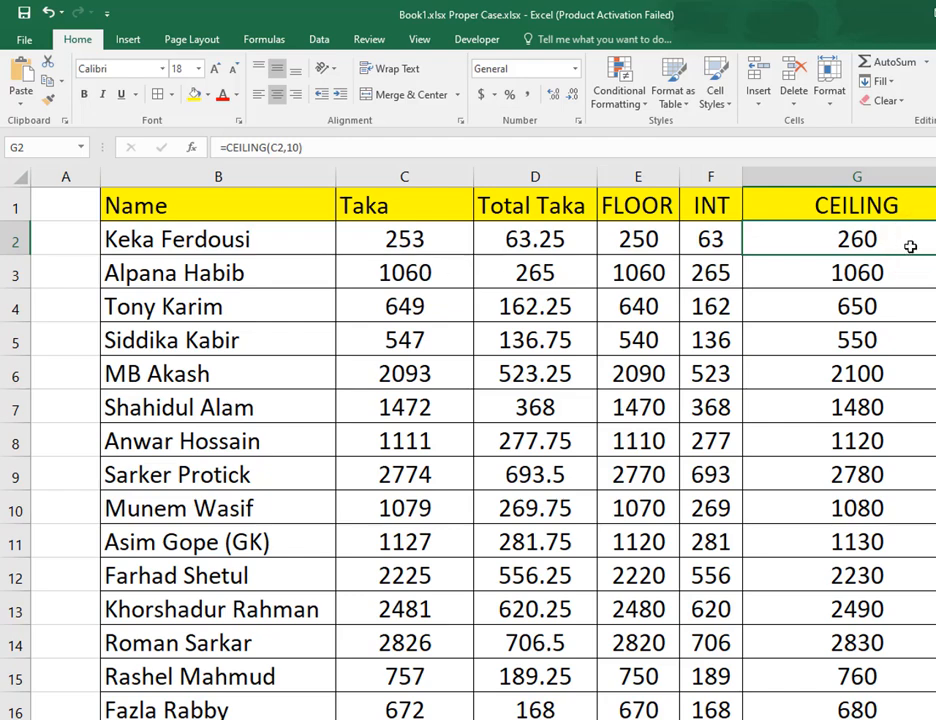
pyautogui.click(641, 203)
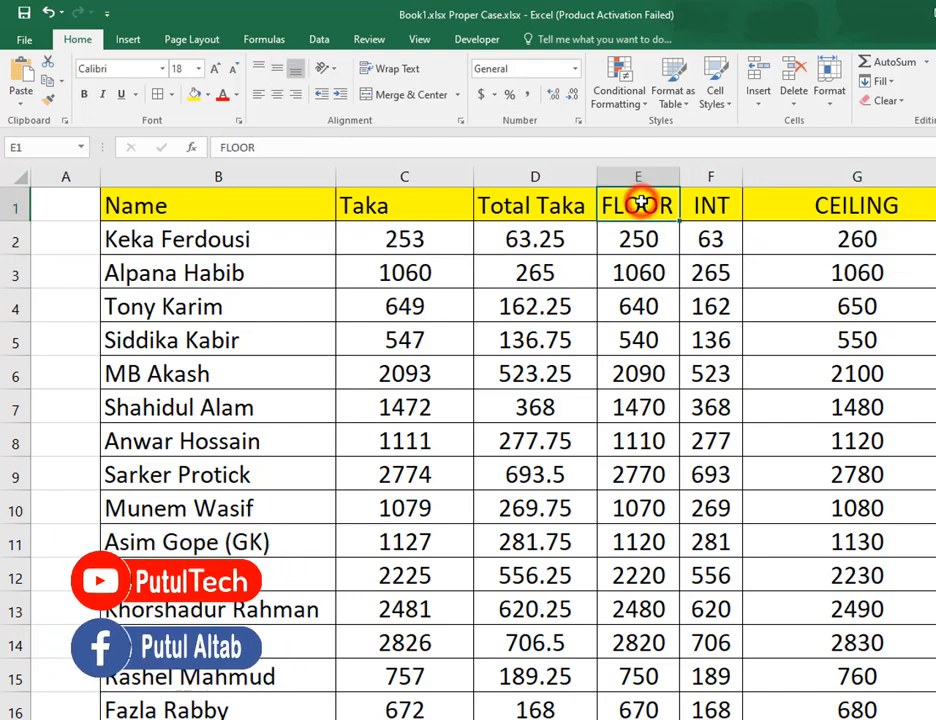
pyautogui.moveTo(428, 236); pyautogui.dragTo(480, 639)
pyautogui.click(440, 340)
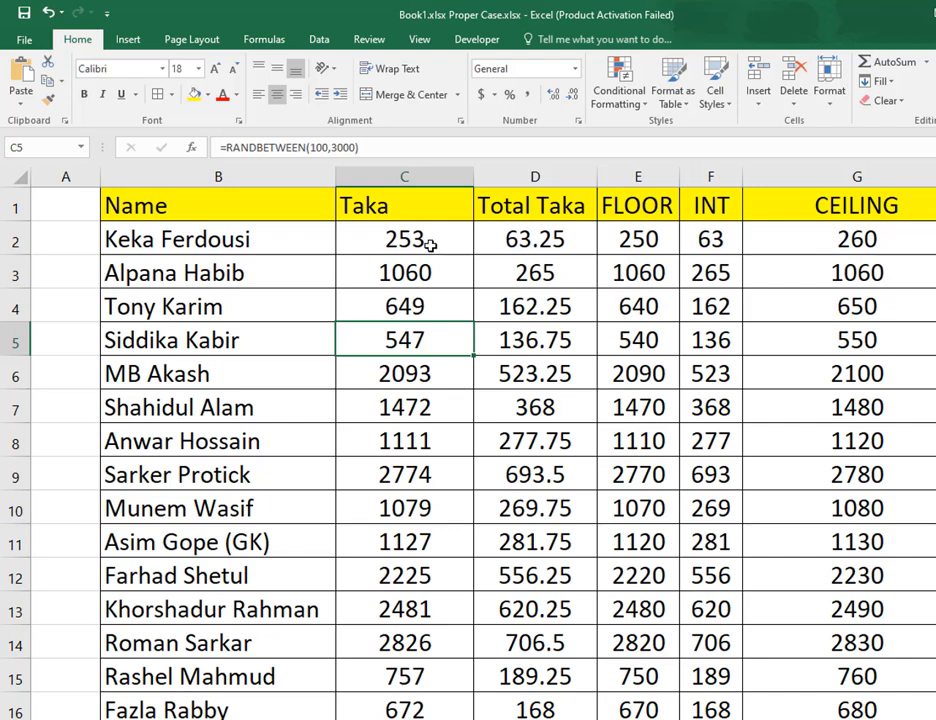
pyautogui.click(432, 246)
pyautogui.click(662, 242)
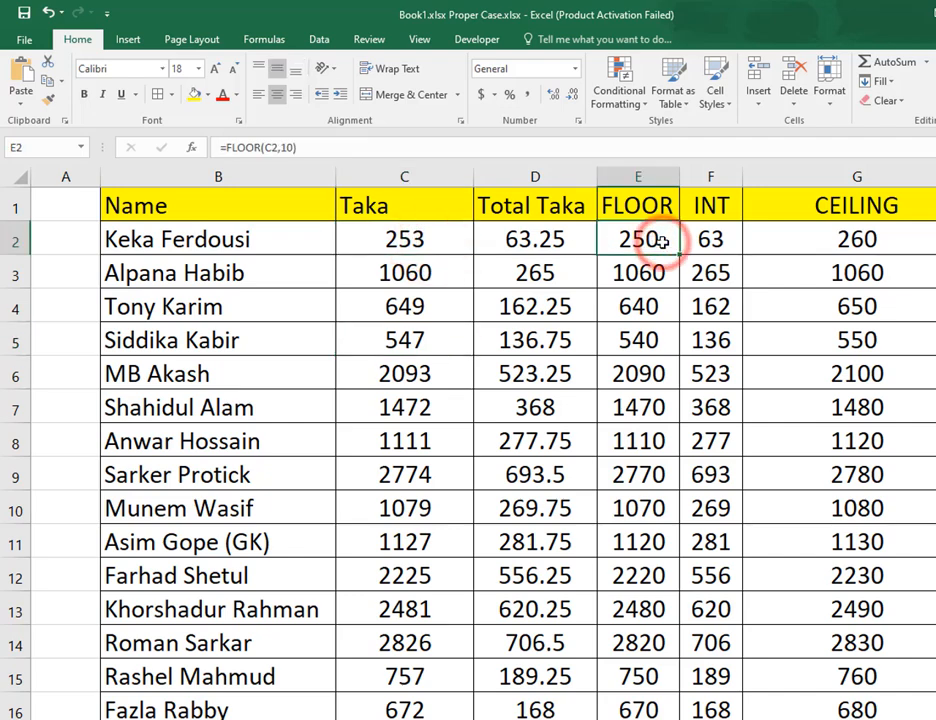
pyautogui.click(437, 241)
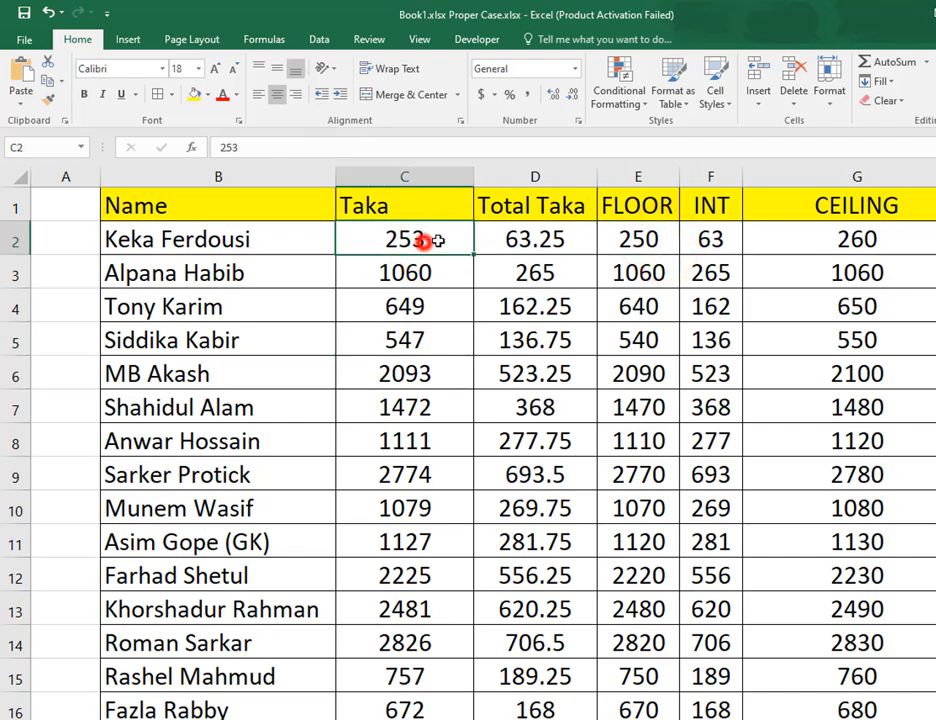
pyautogui.click(919, 250)
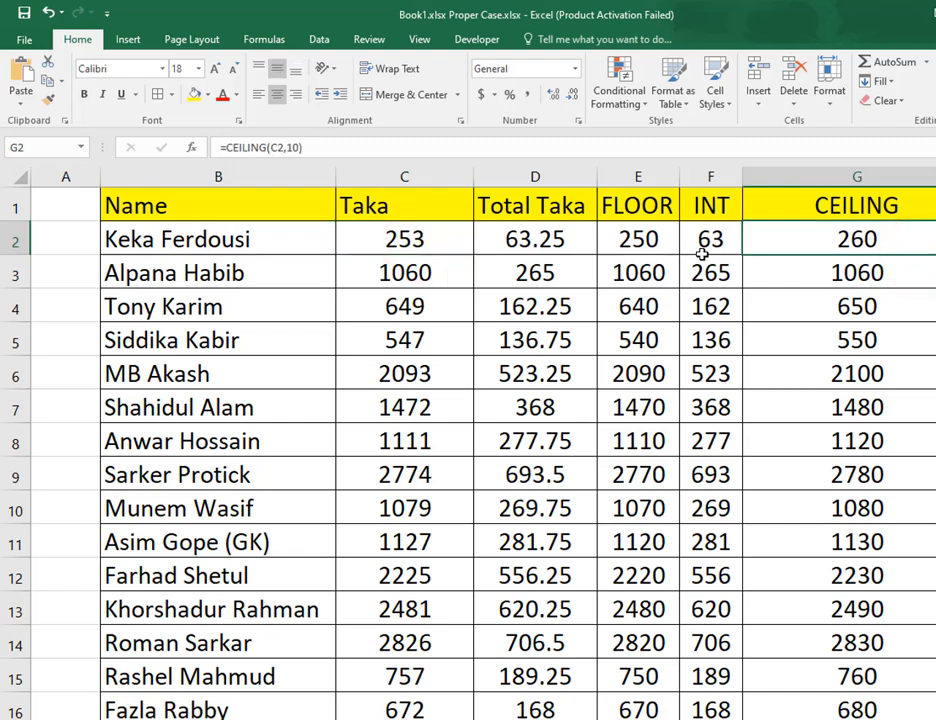
# Check the FLOOR column against the Taka amounts in C2 and C4, examining the formula in E4.
pyautogui.click(658, 205)
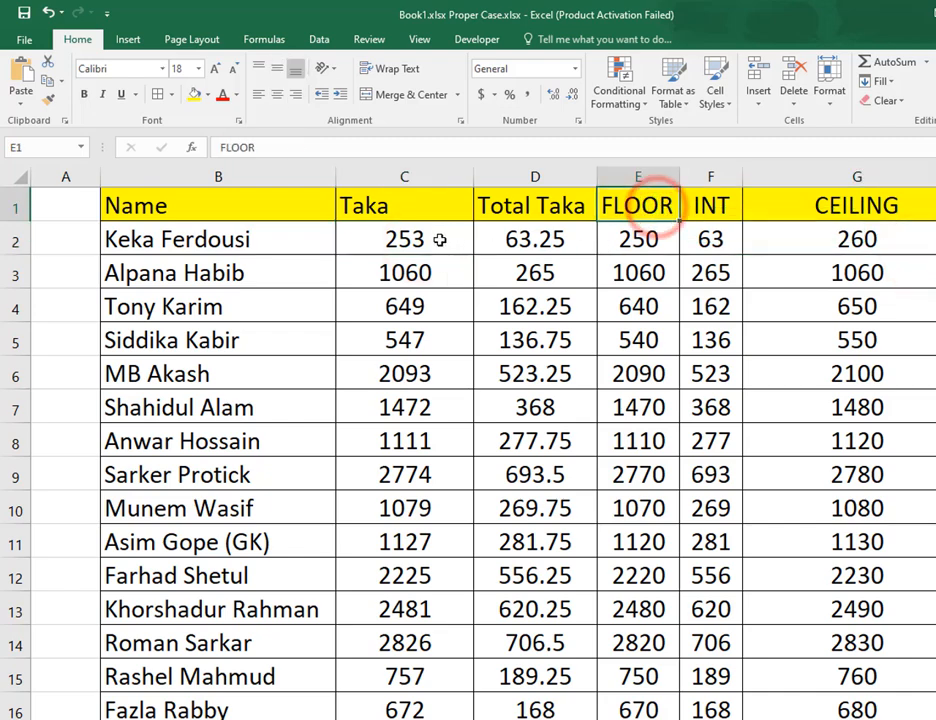
pyautogui.click(449, 240)
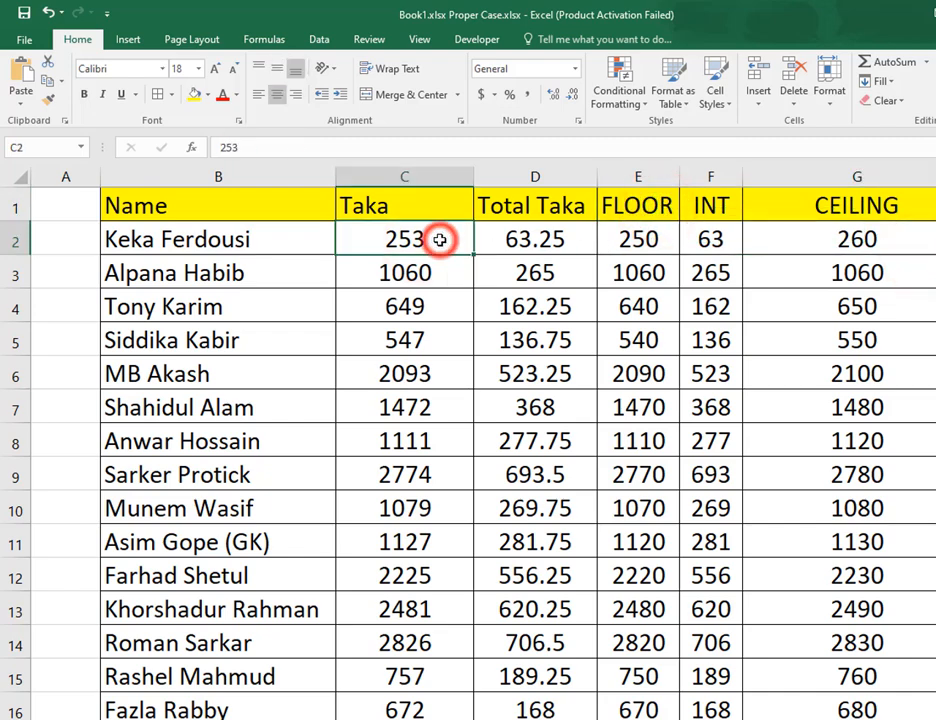
pyautogui.click(435, 309)
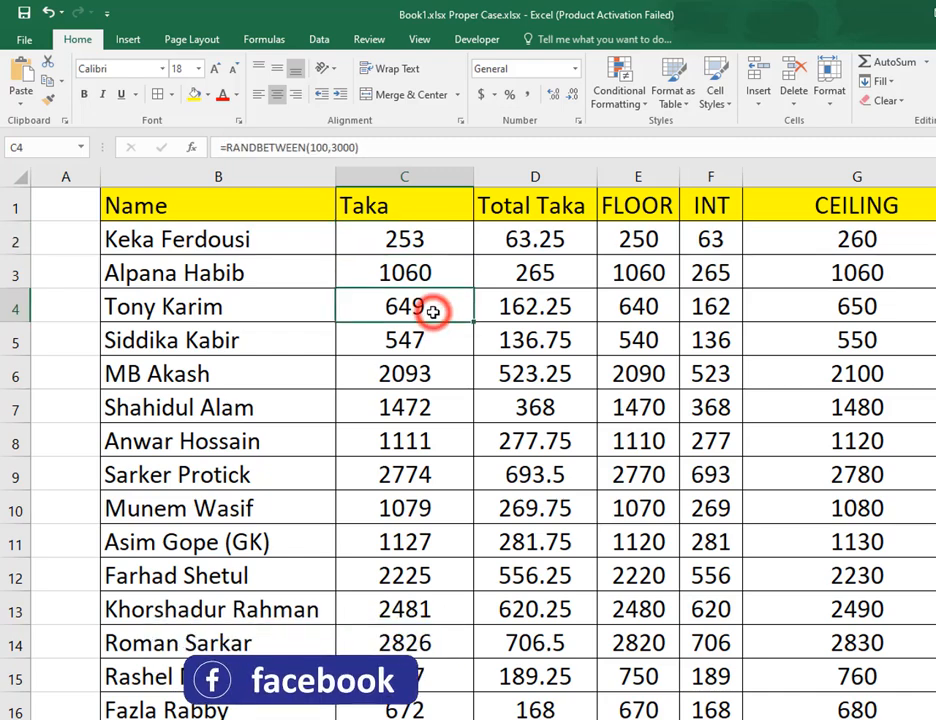
pyautogui.click(660, 309)
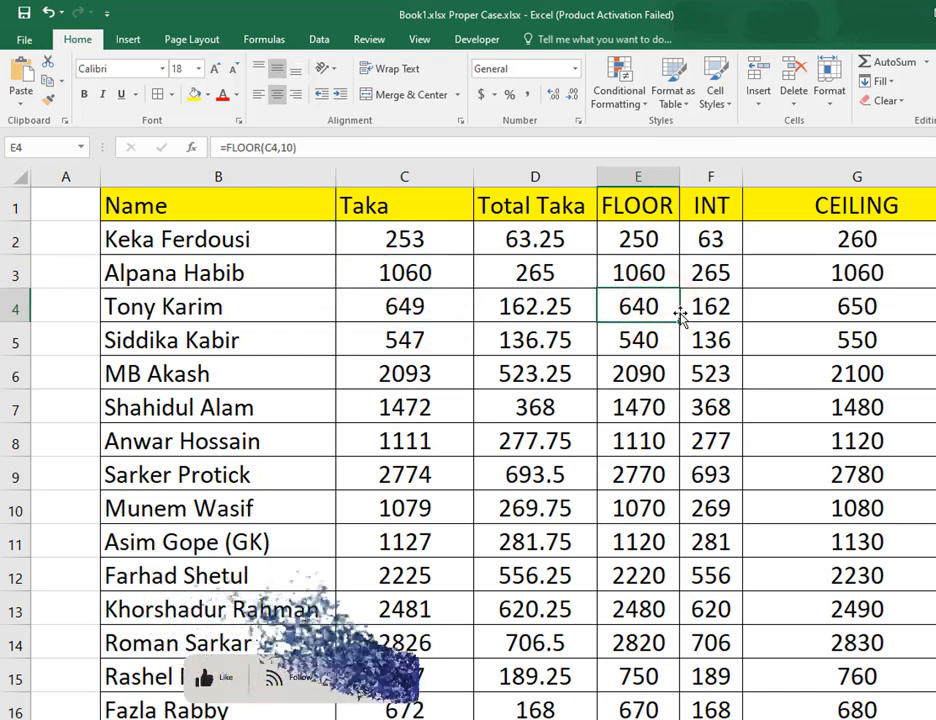